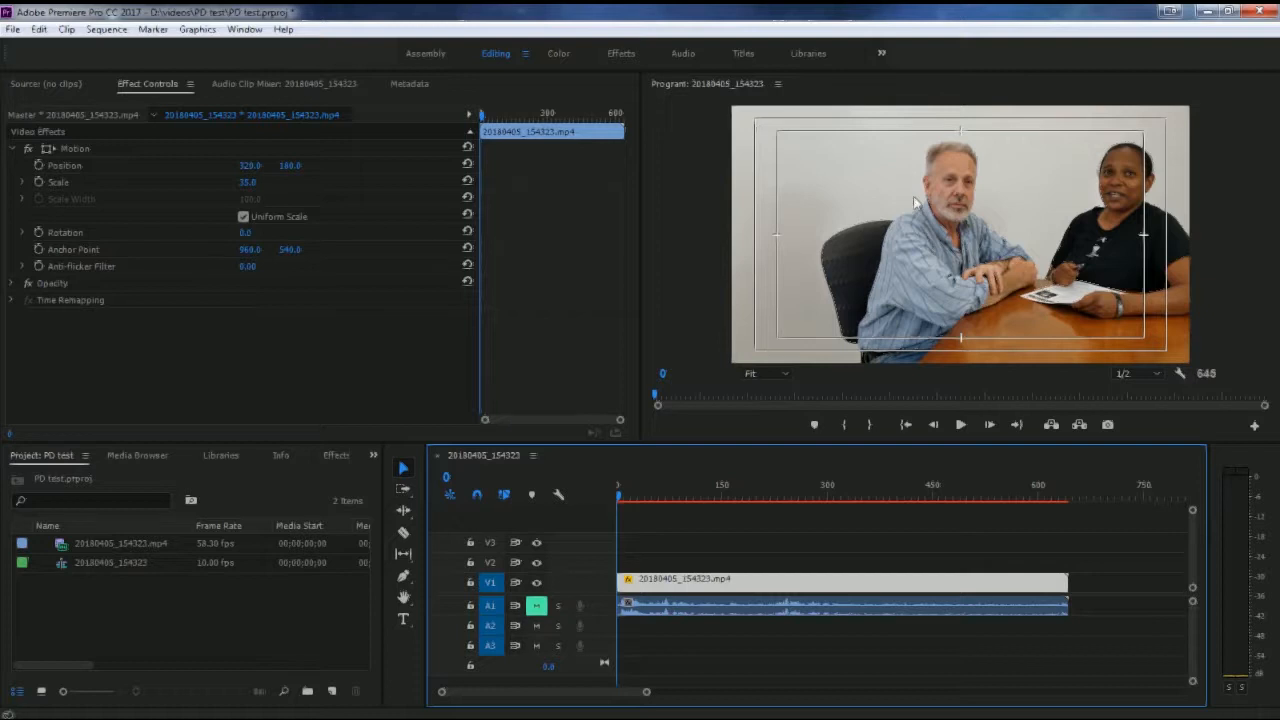
Apply the Camera Blur effect from Blur & Sharpen to the 20180405_154323.mp4 clip on V1.
left_click(110, 545)
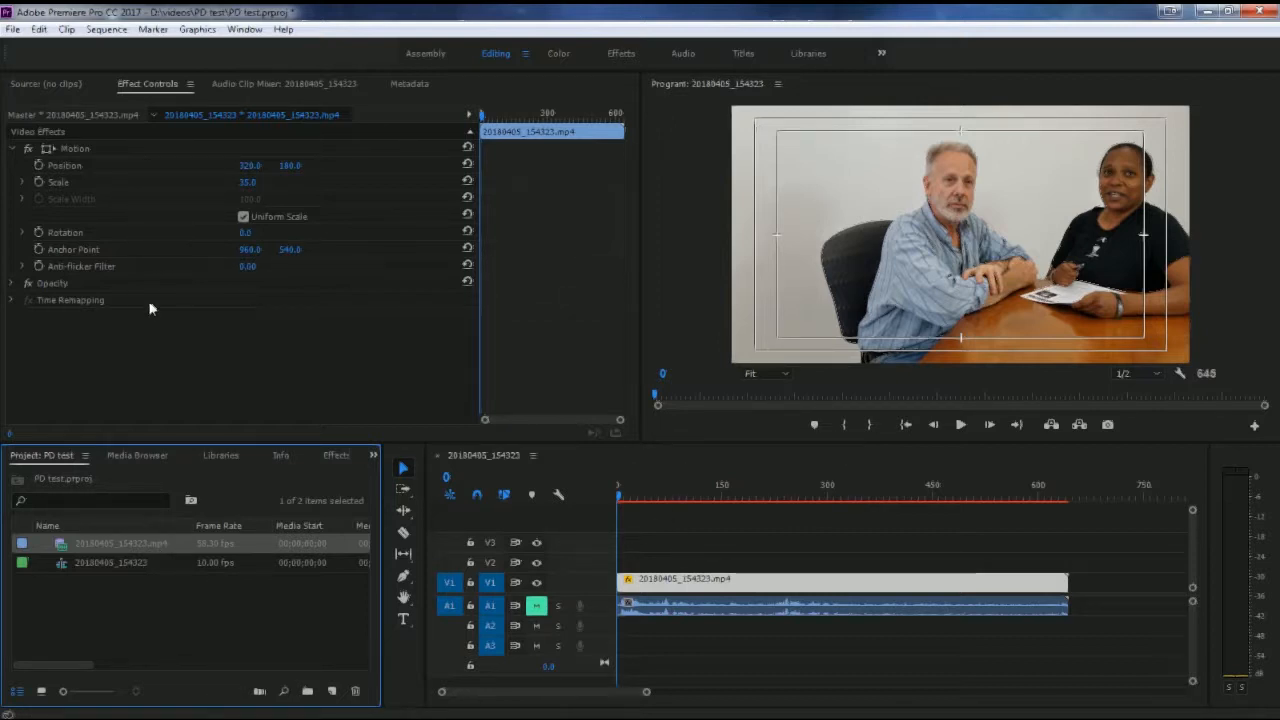
left_click(140, 357)
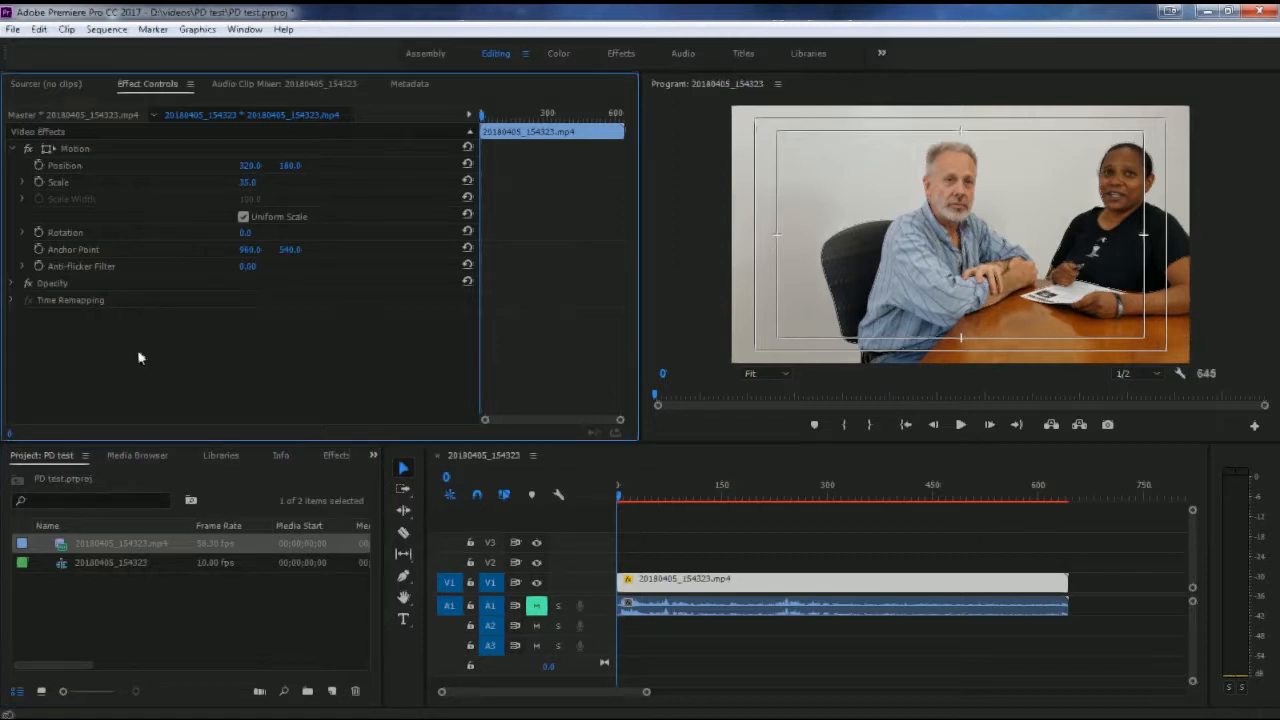
left_click(336, 455)
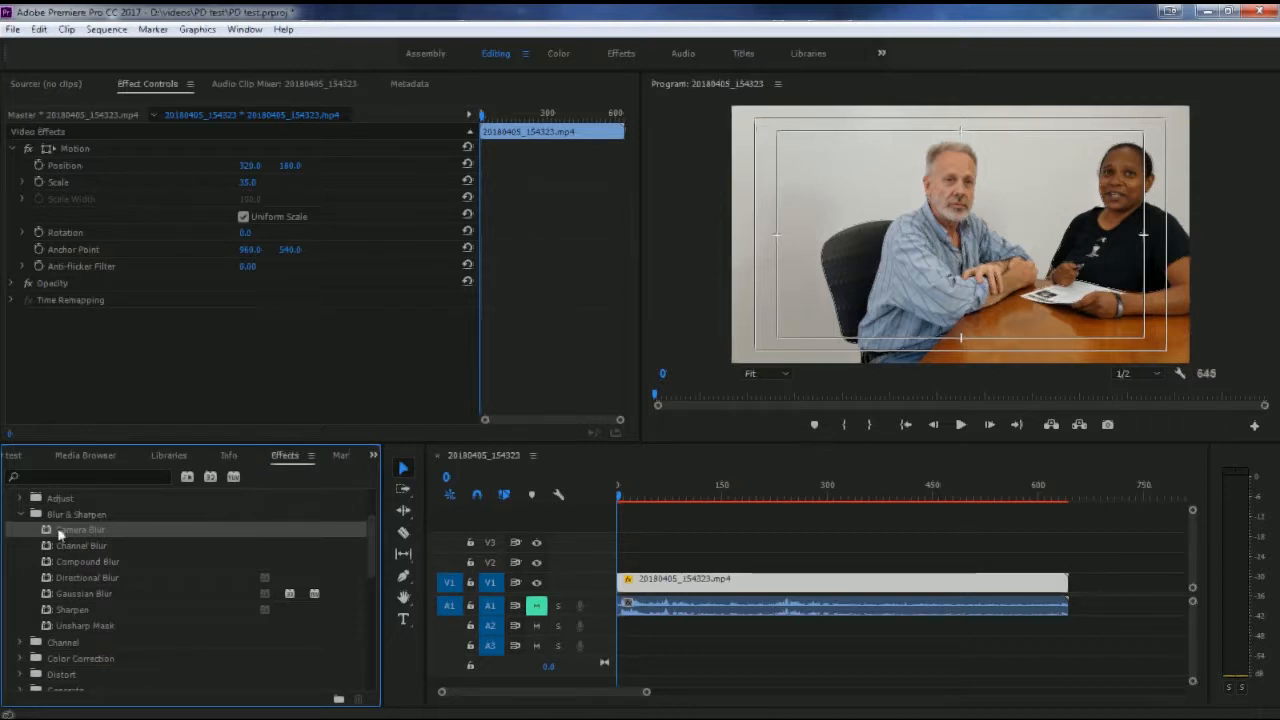
left_click_drag(60, 535, 660, 580)
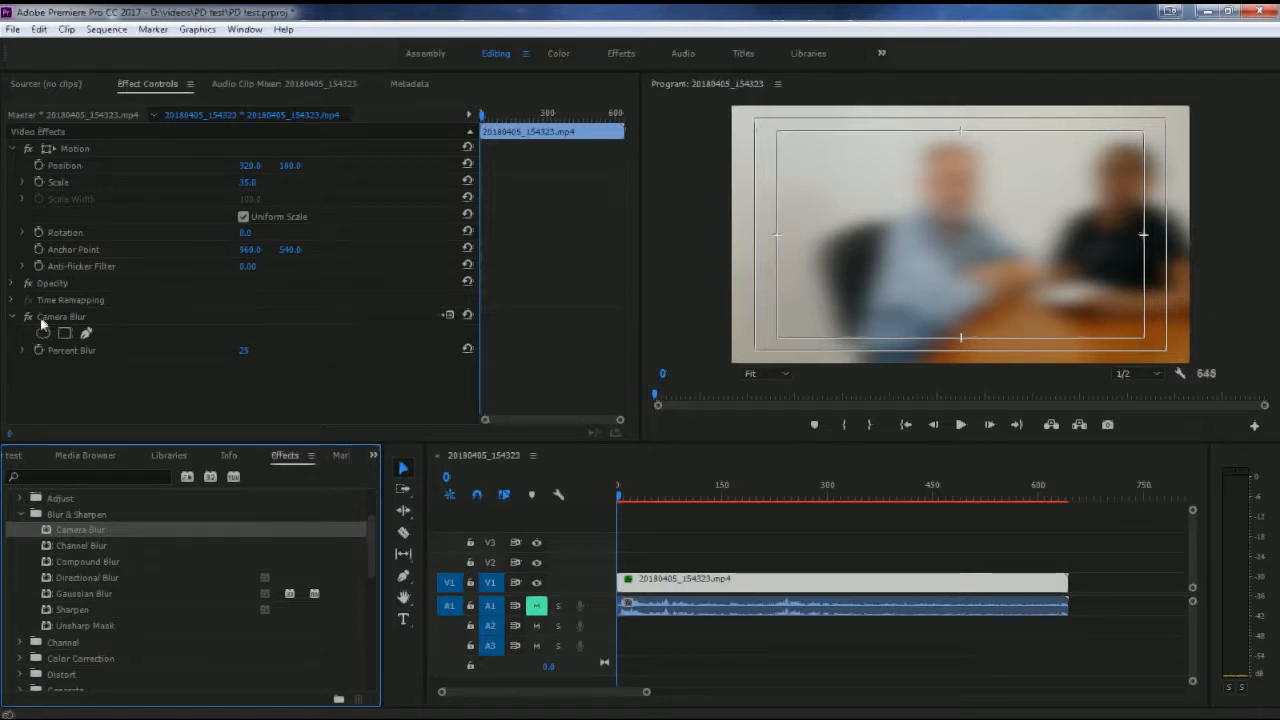
Display the V1 clip's effect settings and select its Camera Blur effect.
left_click(696, 585)
double_click(698, 585)
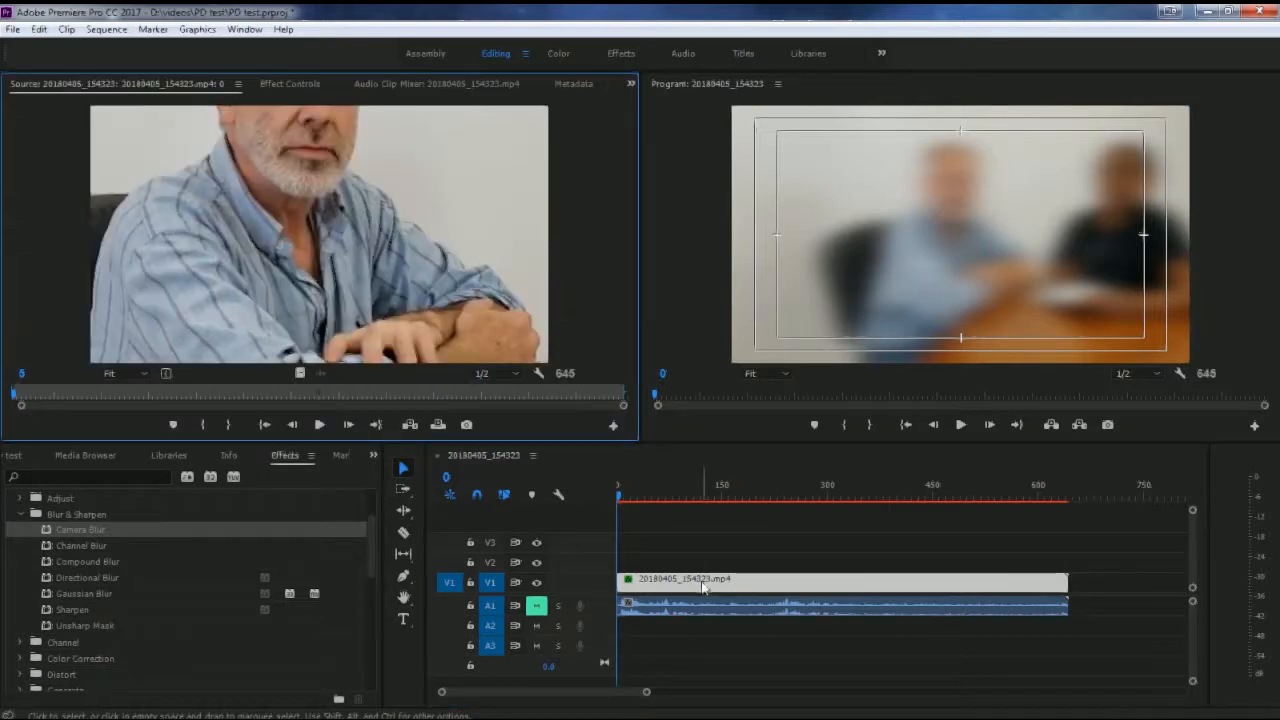
left_click(286, 84)
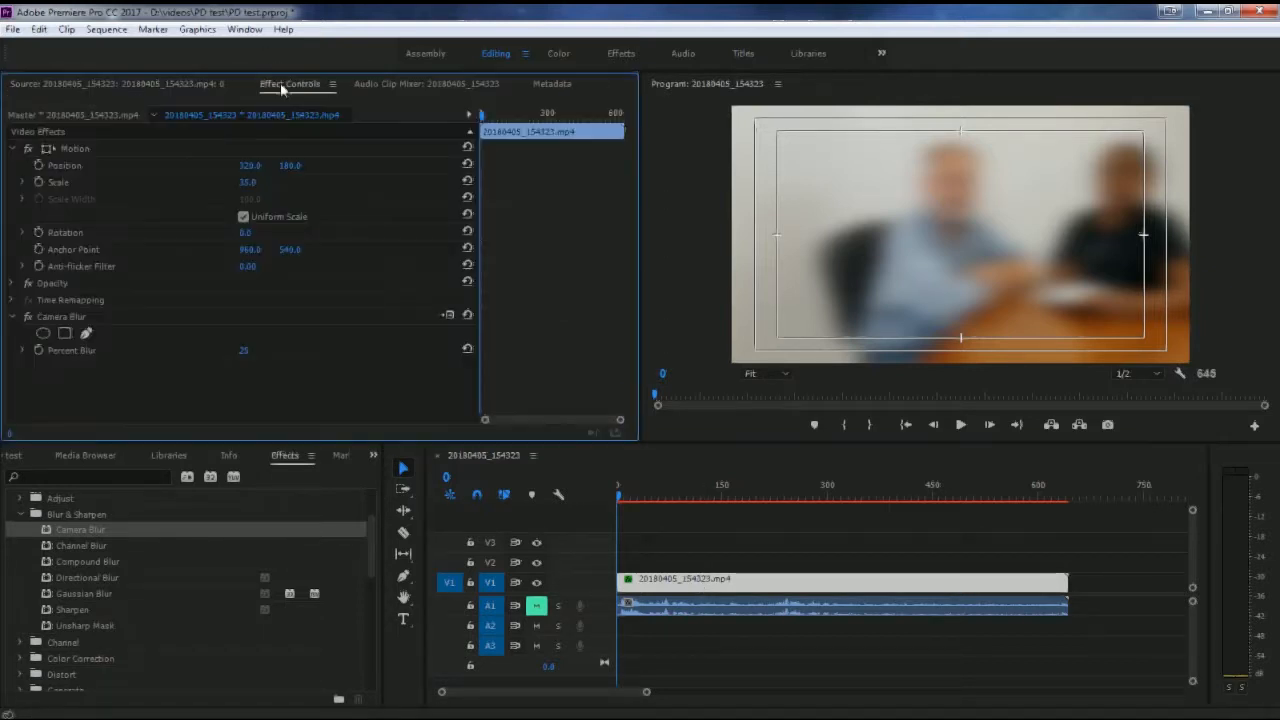
left_click(82, 318)
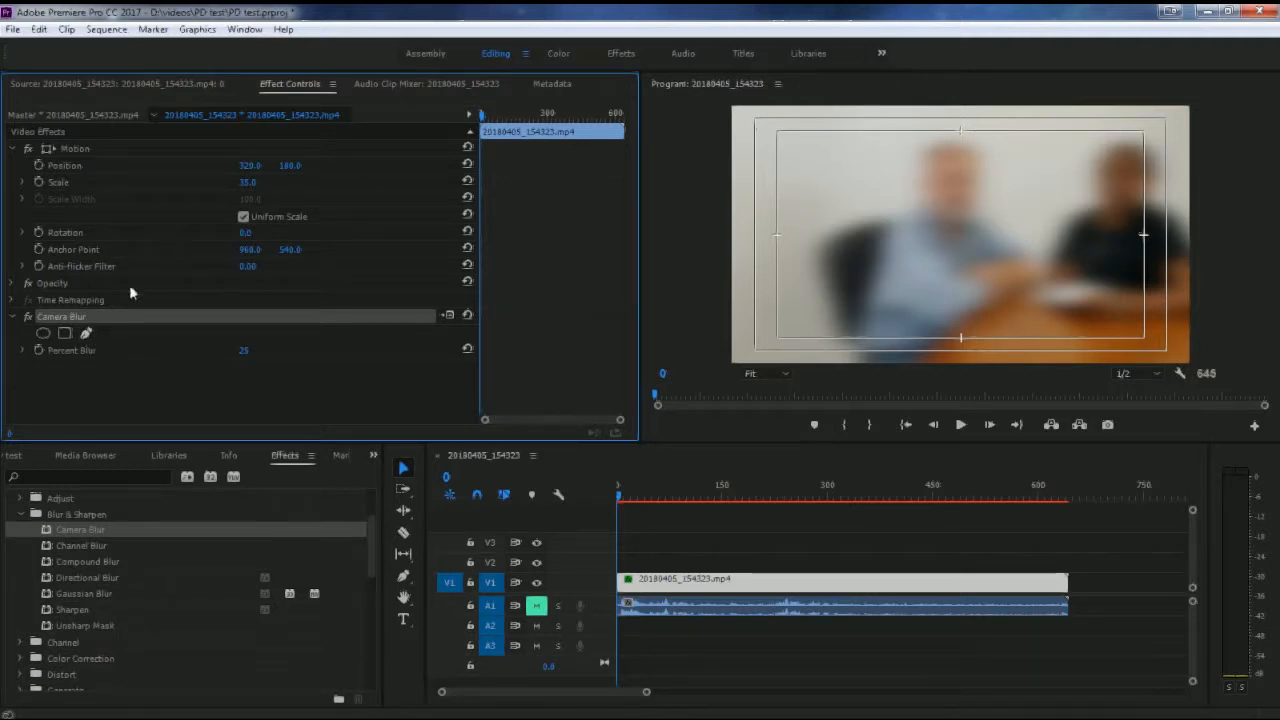
Draw a closed free-form Camera Blur mask with the pen around the seated man's head.
left_click(86, 335)
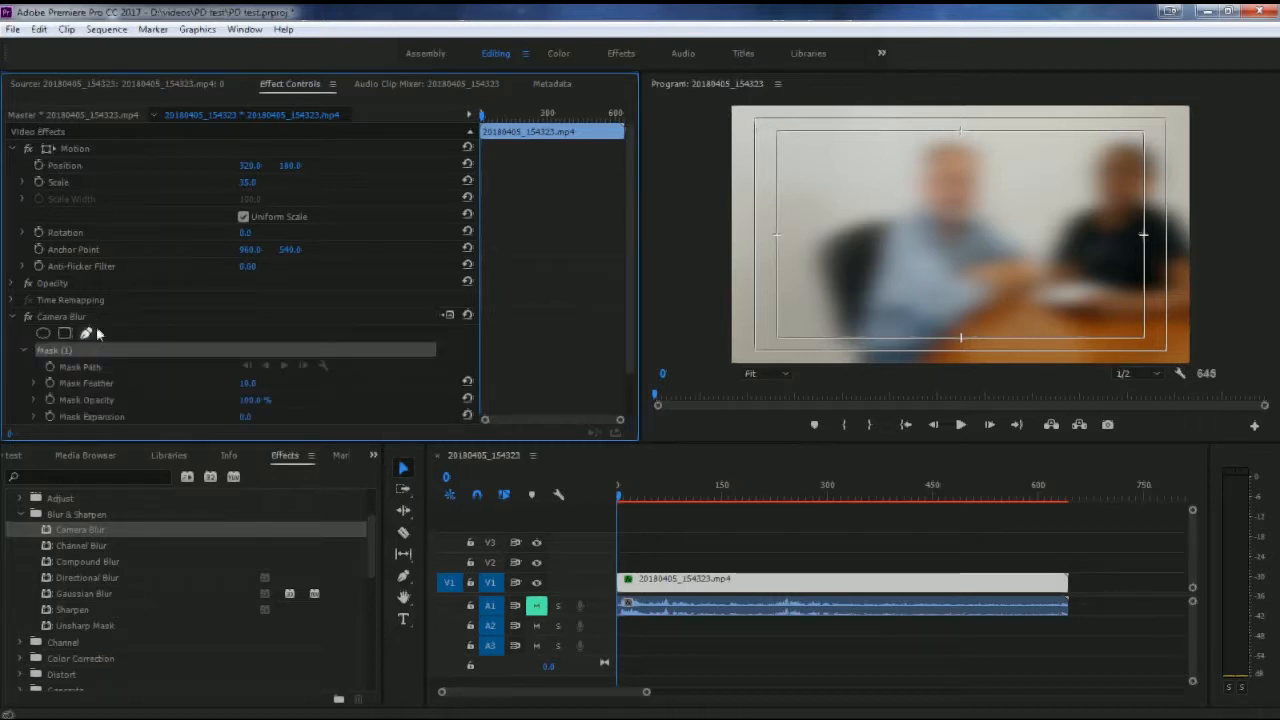
left_click(951, 134)
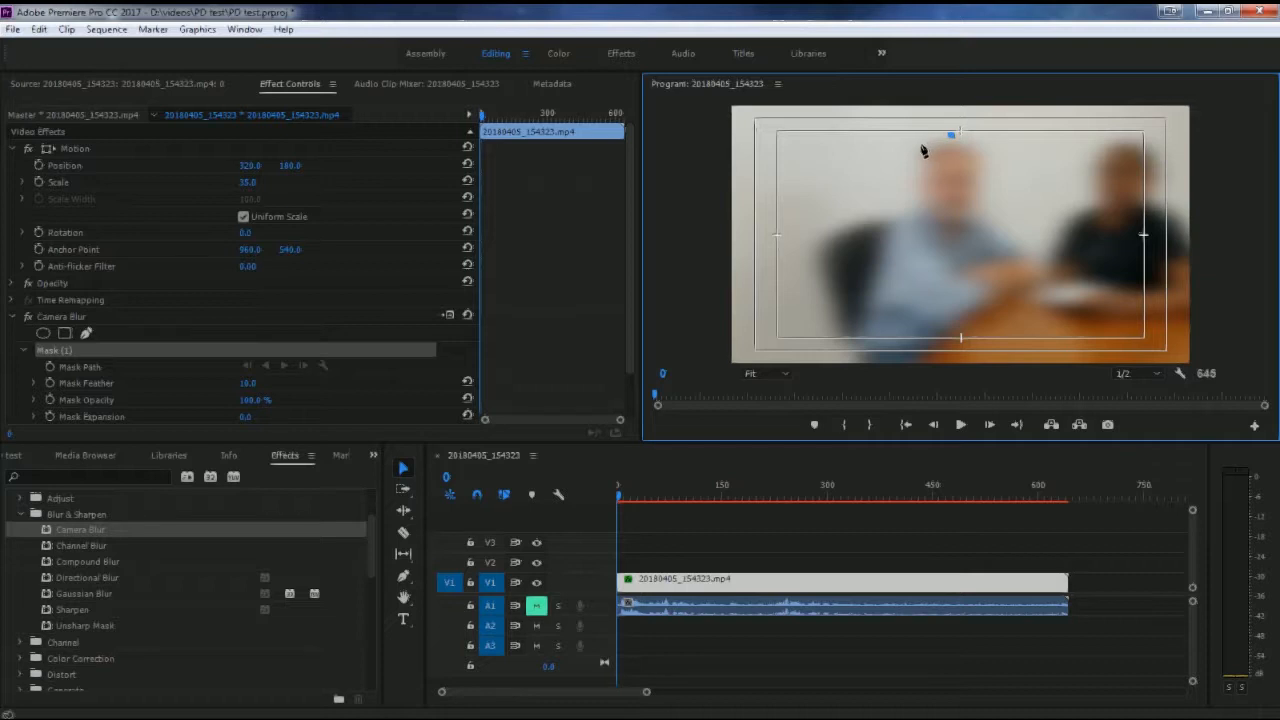
left_click(920, 144)
left_click(917, 182)
left_click(925, 208)
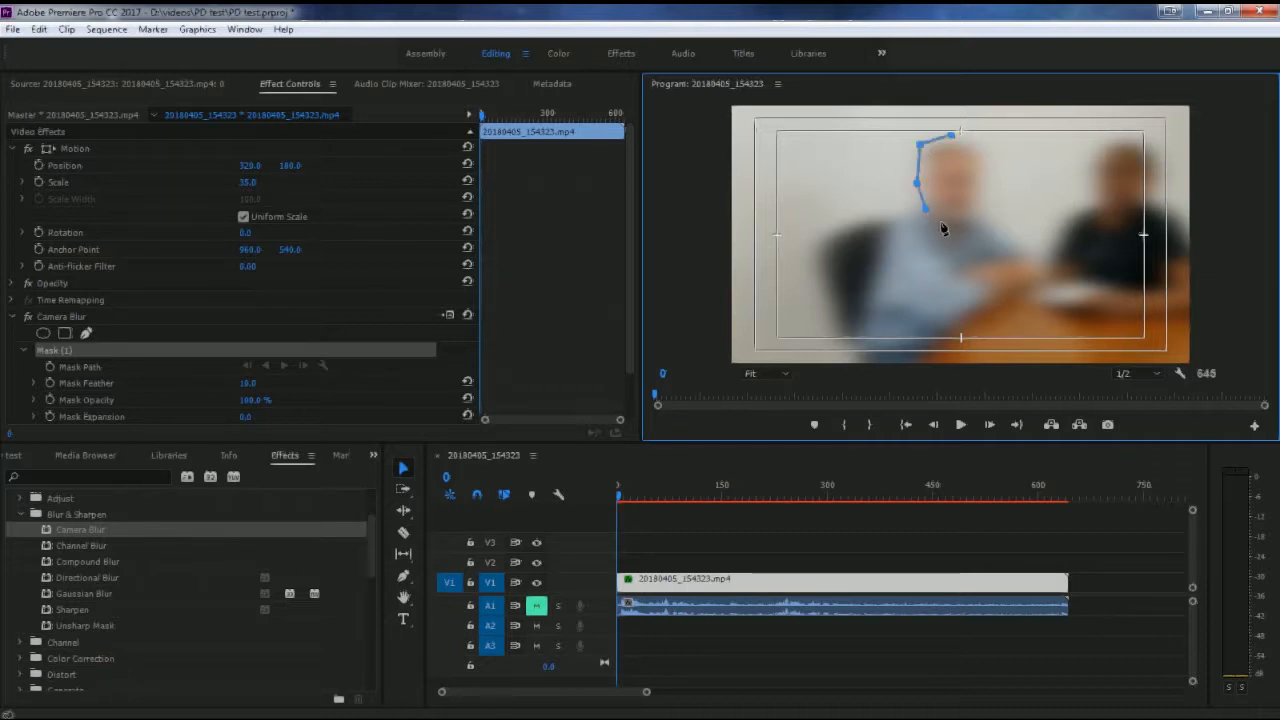
left_click(941, 221)
left_click(970, 216)
left_click(982, 190)
left_click(988, 158)
left_click(976, 142)
left_click(953, 139)
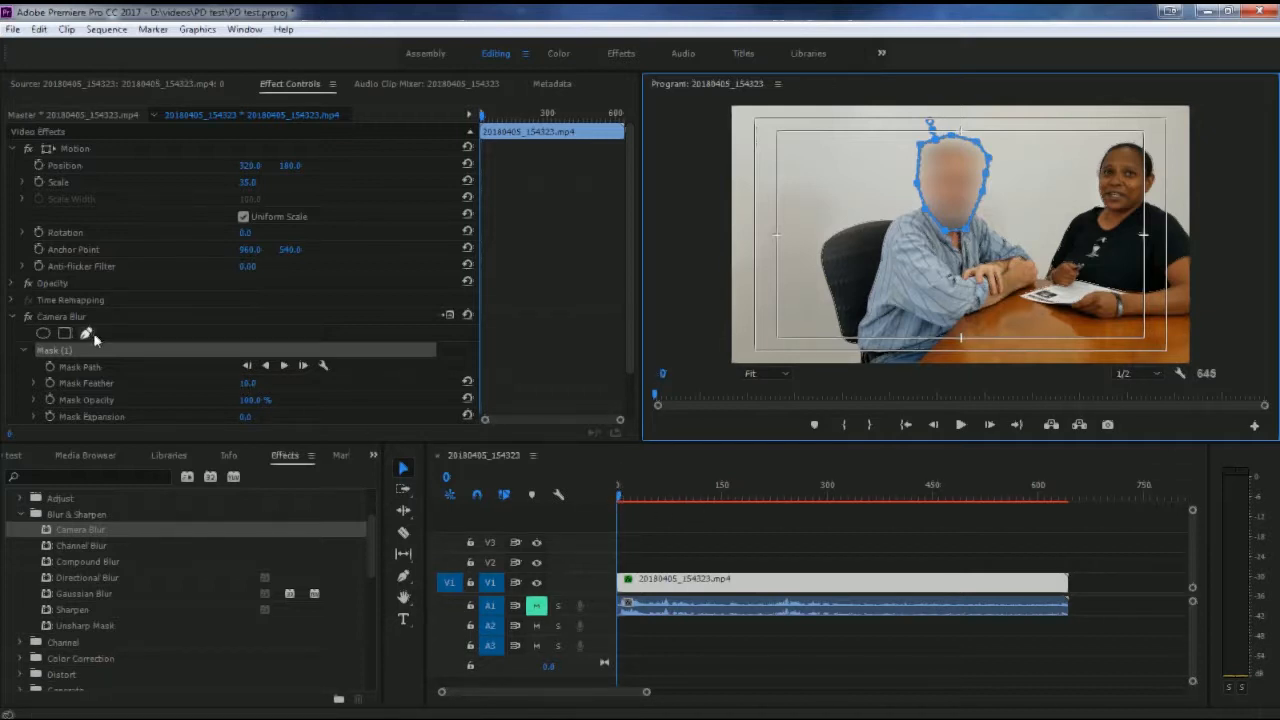
Play the sequence from the start and scrub to frame 197 to check the mask against the moving heads.
left_click_drag(625, 490, 595, 527)
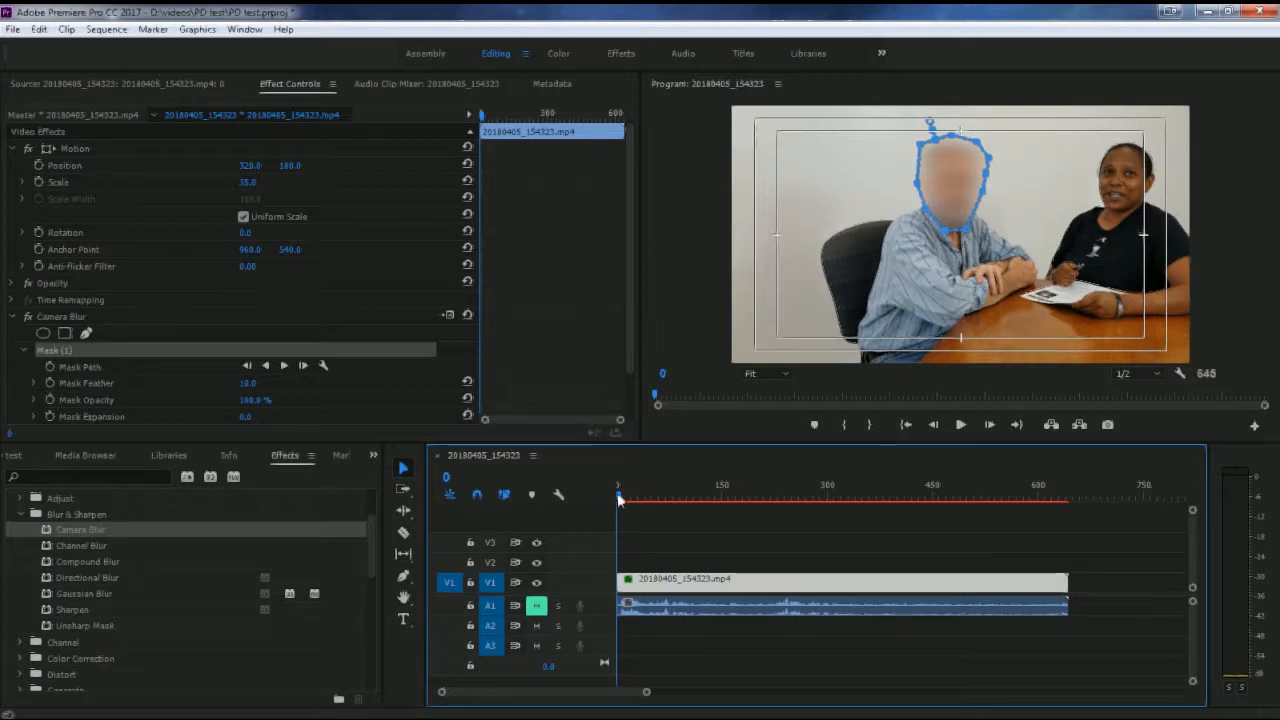
key("space")
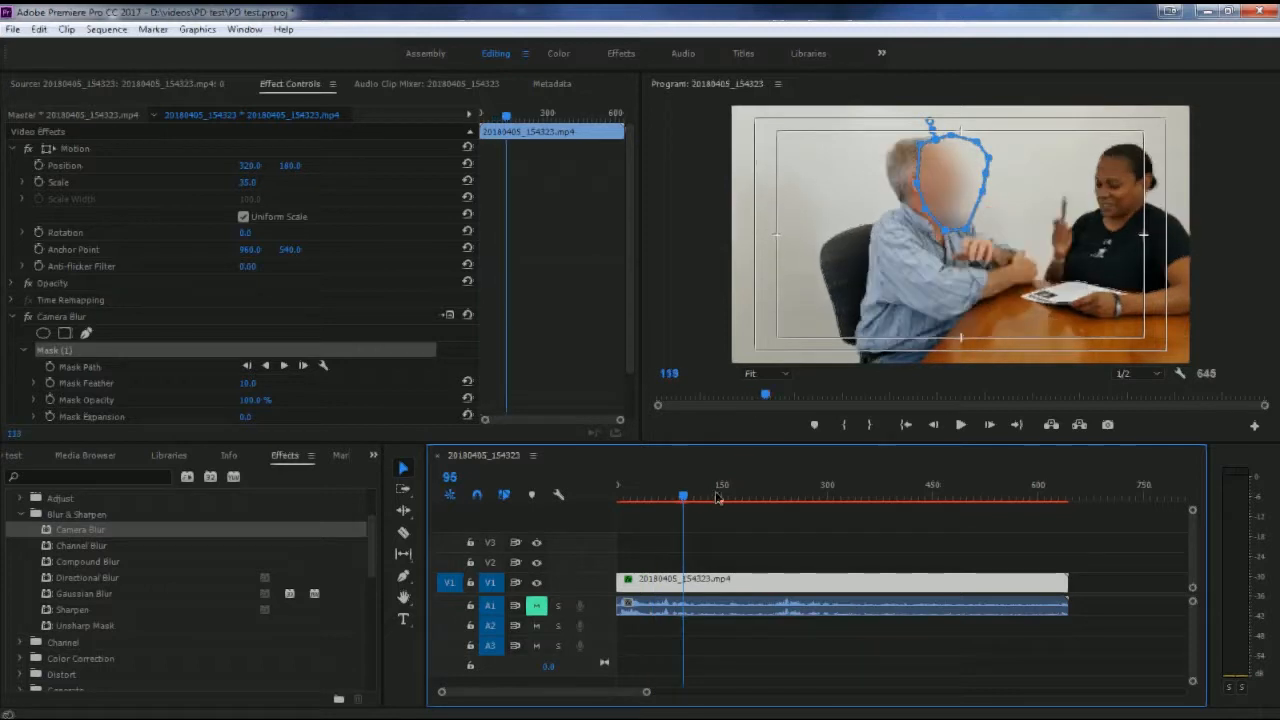
mouse_move(736, 497)
left_mouse_down()
mouse_move(758, 497)
mouse_move(690, 497)
mouse_move(772, 487)
mouse_move(756, 492)
left_mouse_up()
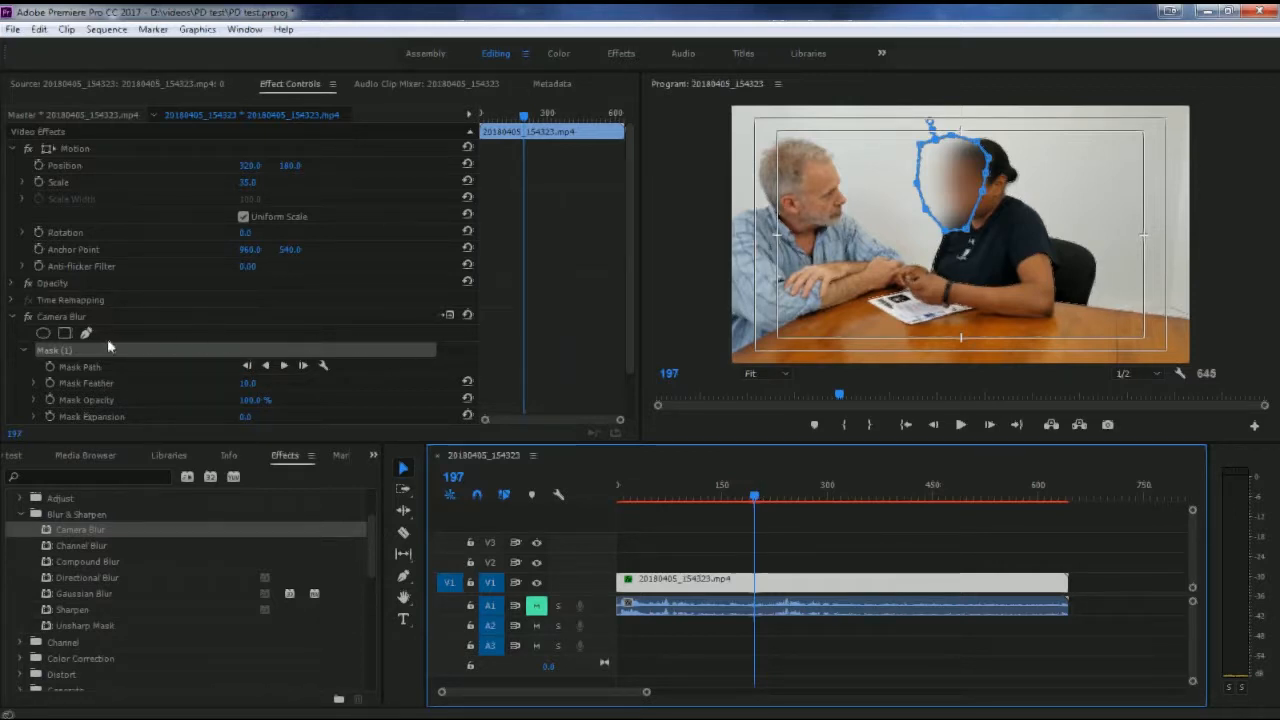
Turn on Mask Path keyframing for the Camera Blur mask at frame 0.
left_click(50, 368)
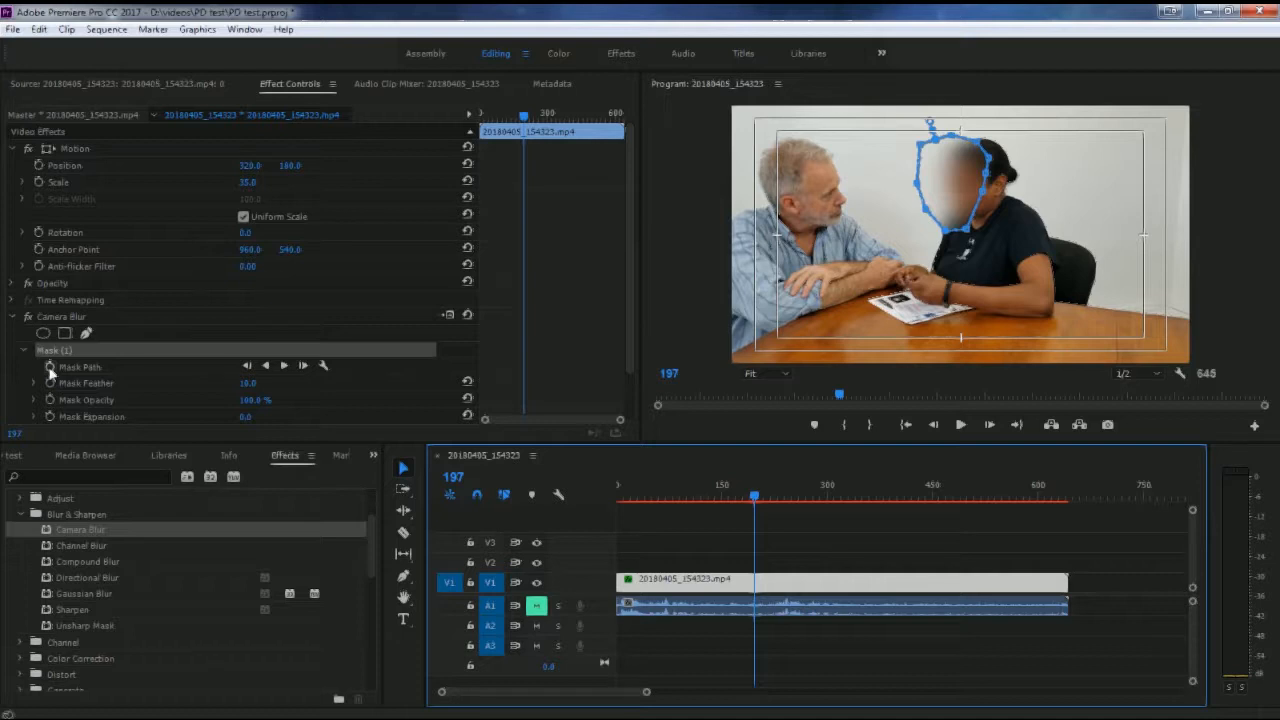
left_click_drag(757, 503, 580, 493)
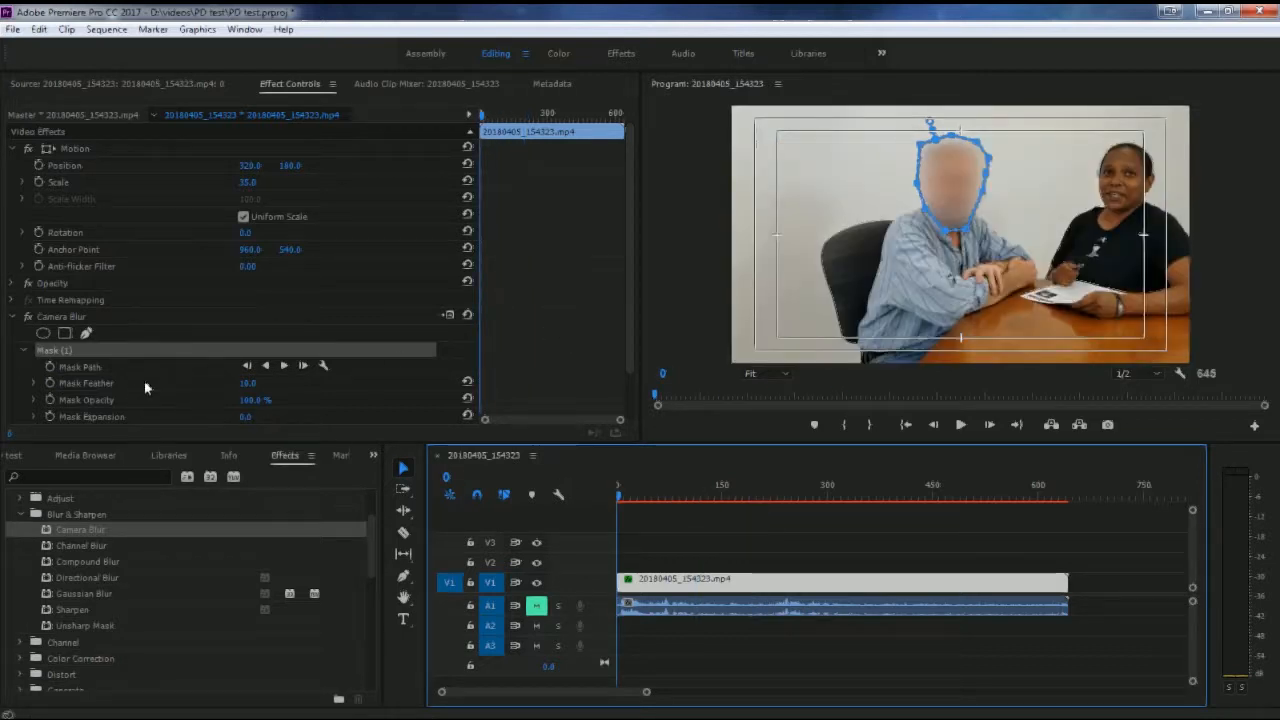
left_click(46, 365)
left_click(46, 366)
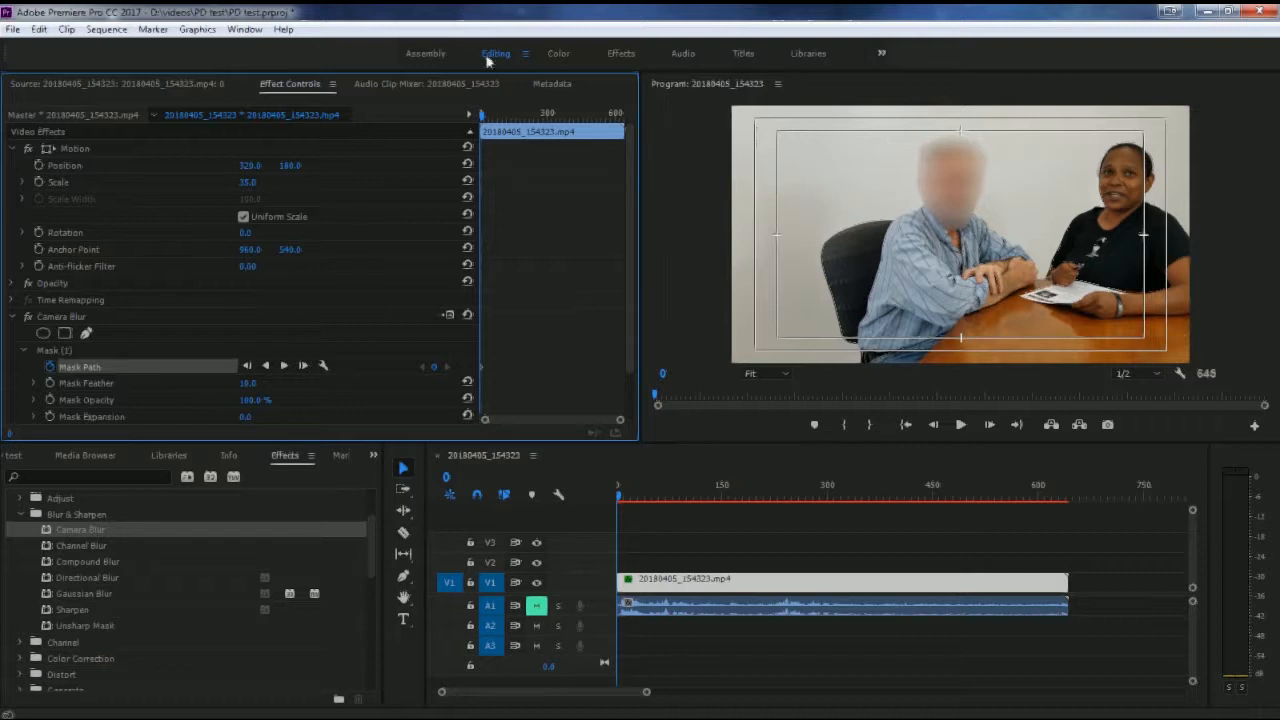
Add a Mask Path keyframe at frame 131.
key("space")
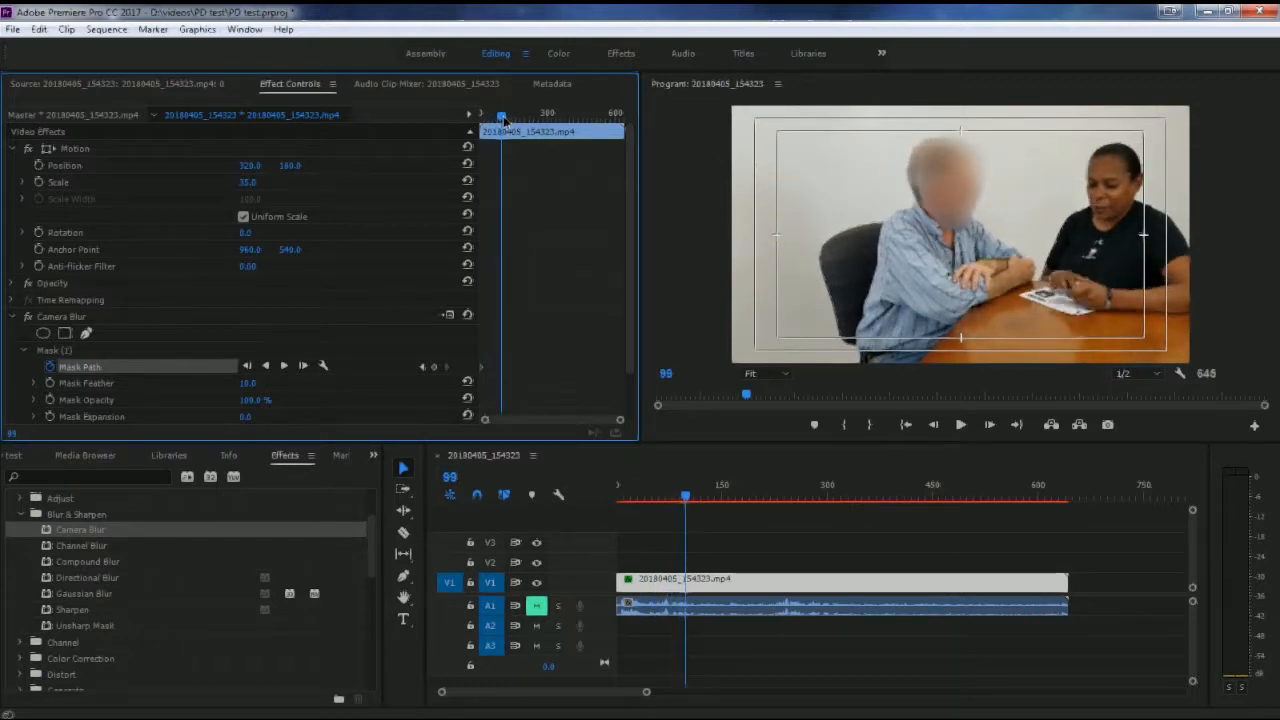
mouse_move(510, 121)
left_mouse_down()
mouse_move(521, 123)
mouse_move(511, 130)
left_mouse_up()
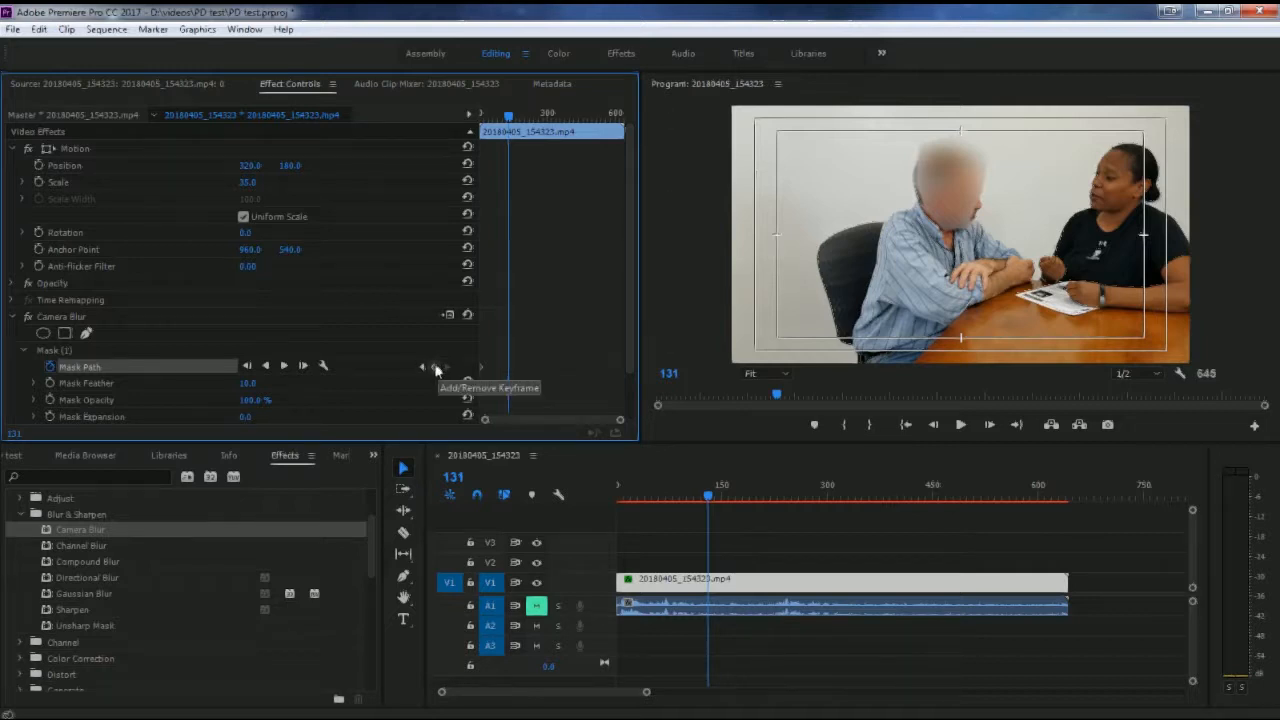
left_click(434, 367)
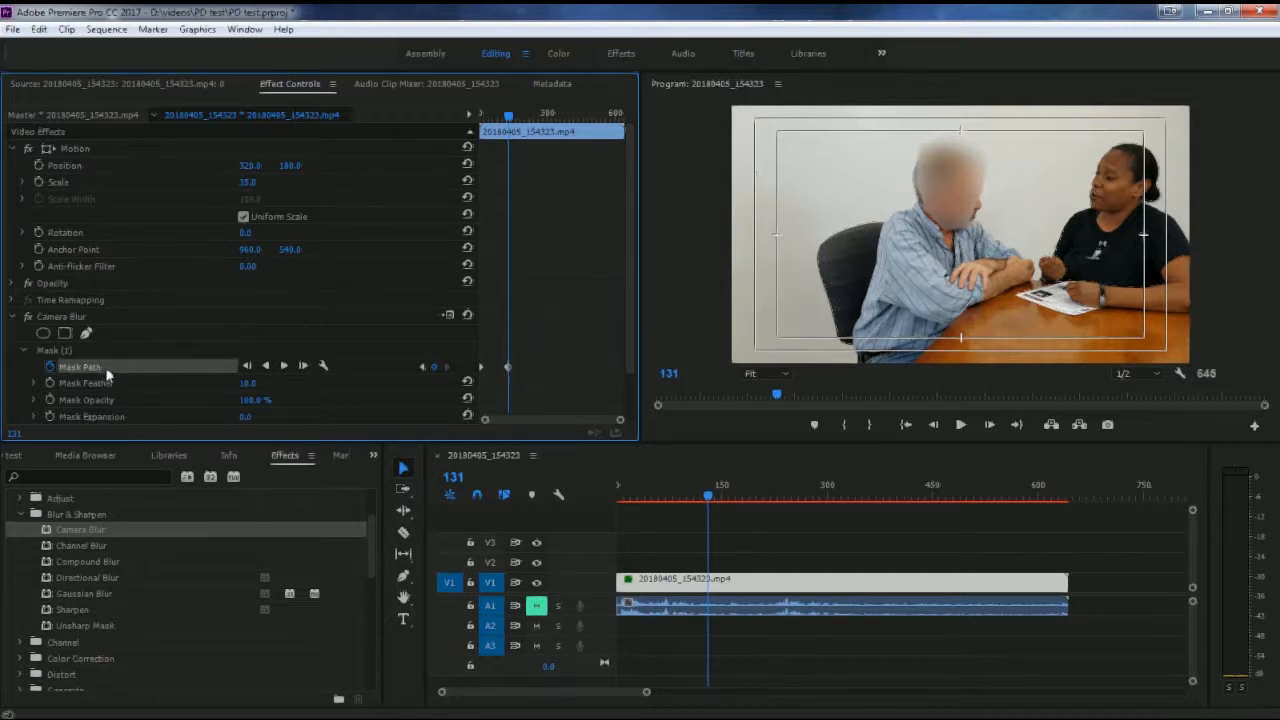
Reshape the mask outline at frame 131 so it covers the man's turned head.
left_click(966, 191)
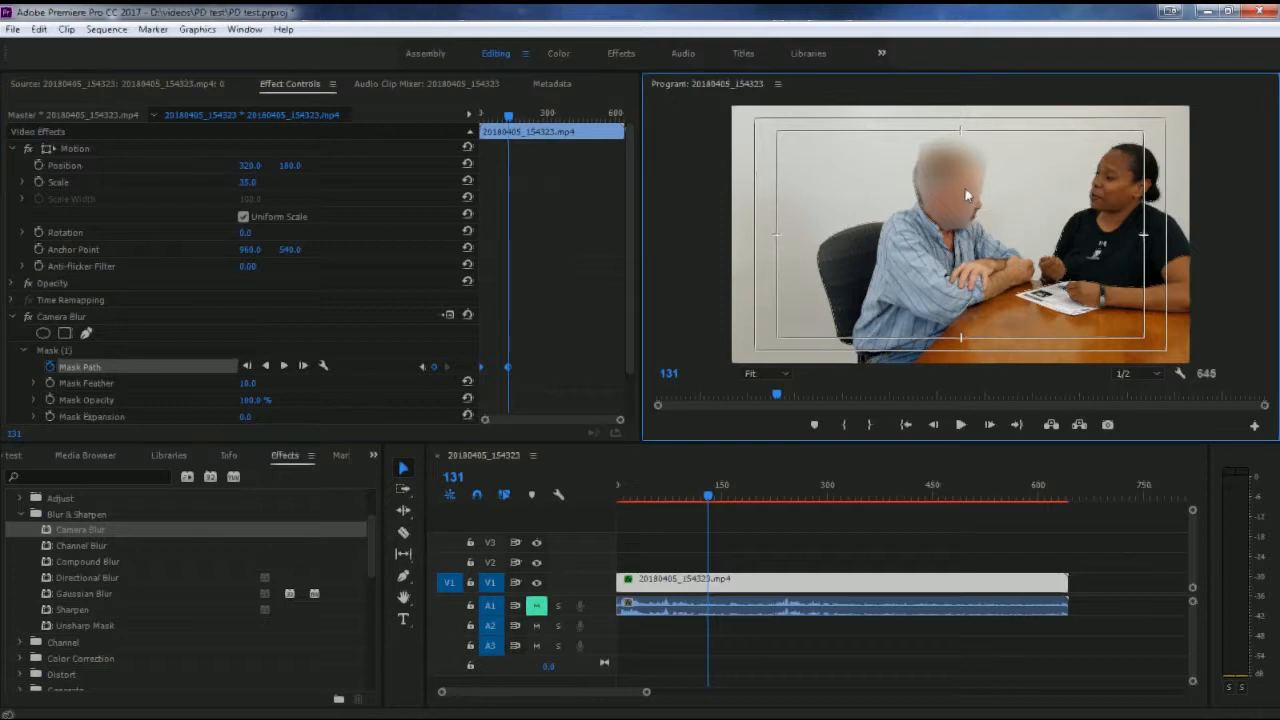
left_click(351, 367)
left_click(88, 370)
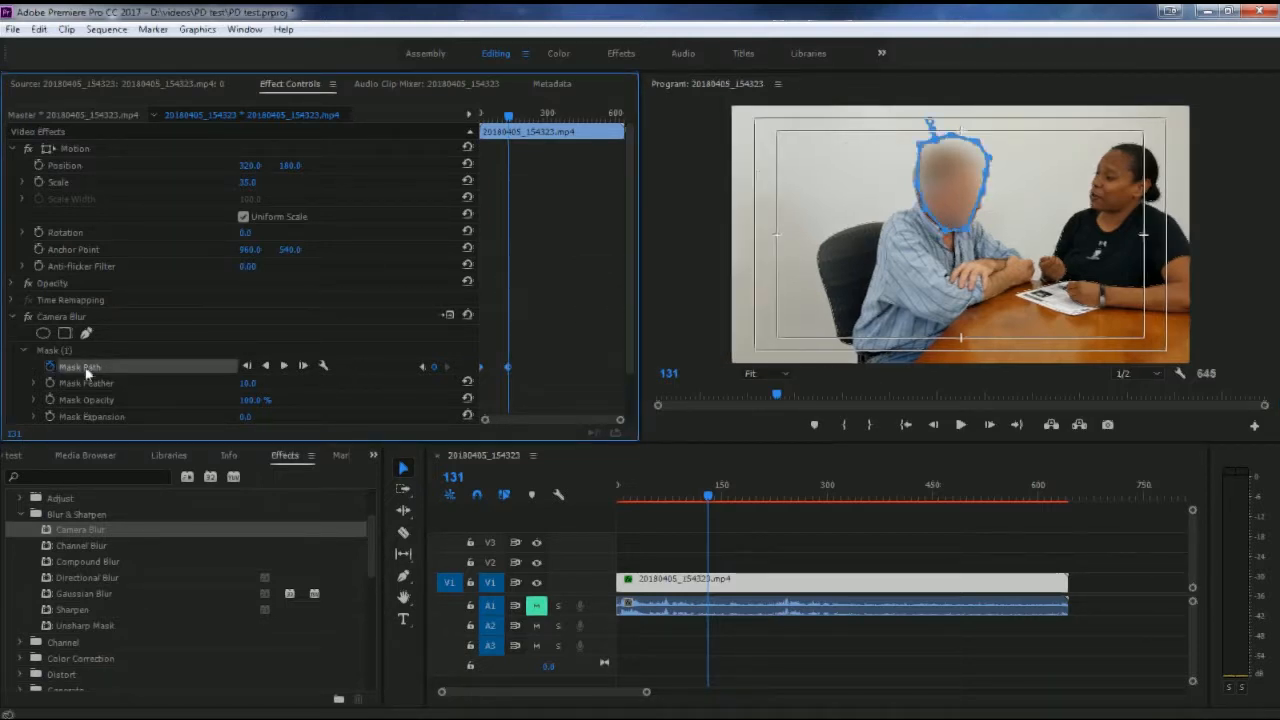
left_click(986, 201)
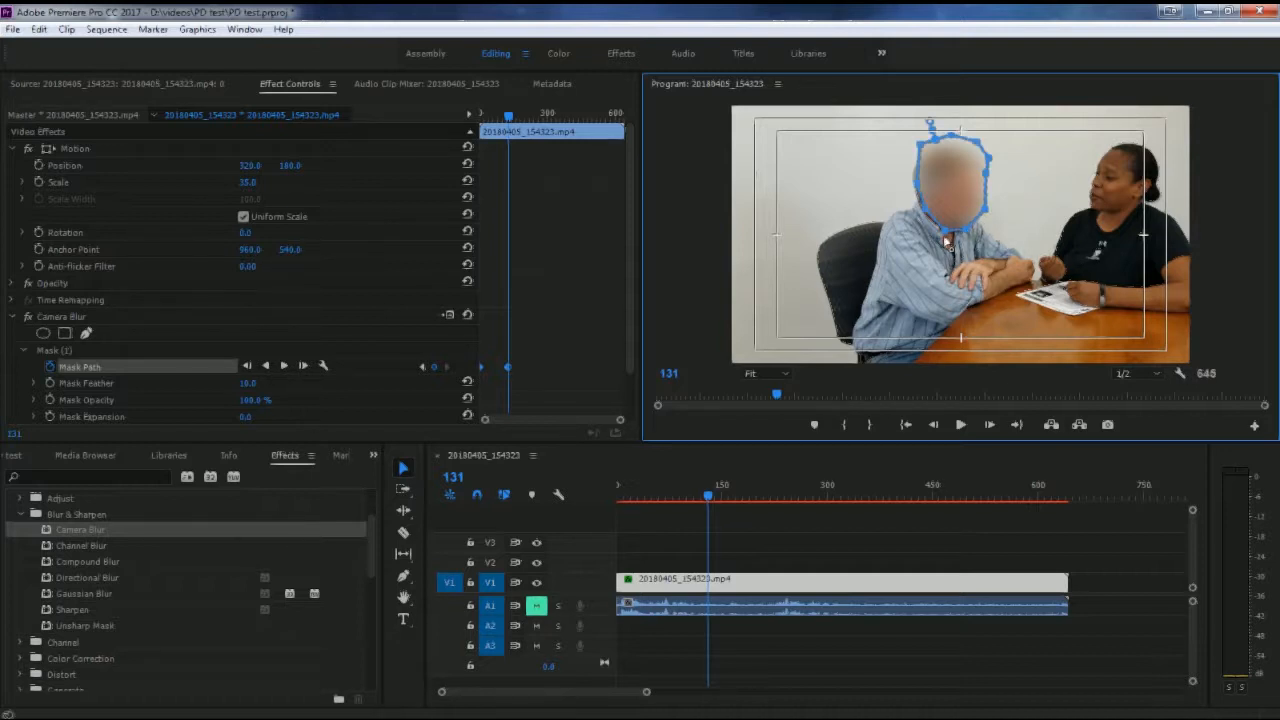
left_click(906, 184)
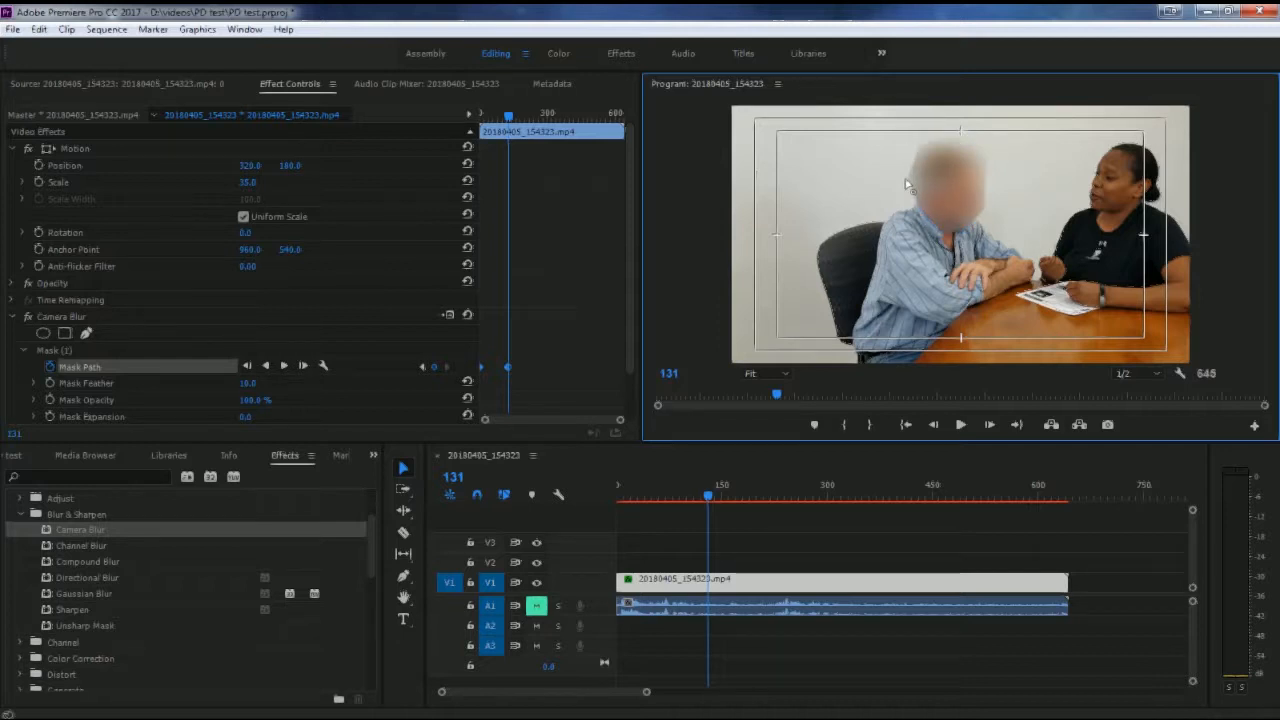
left_click(906, 184)
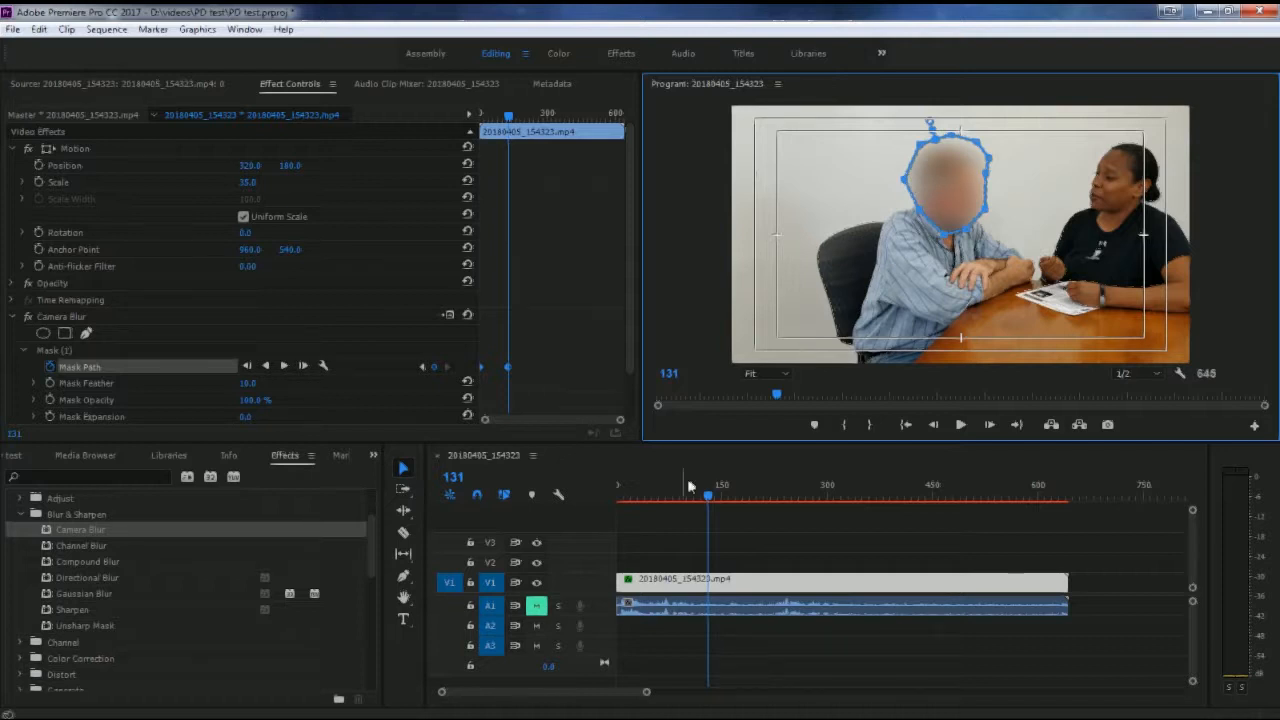
At frame 62, shift the mask over the man's head and widen its outline around the back of the head.
left_click_drag(698, 500, 665, 487)
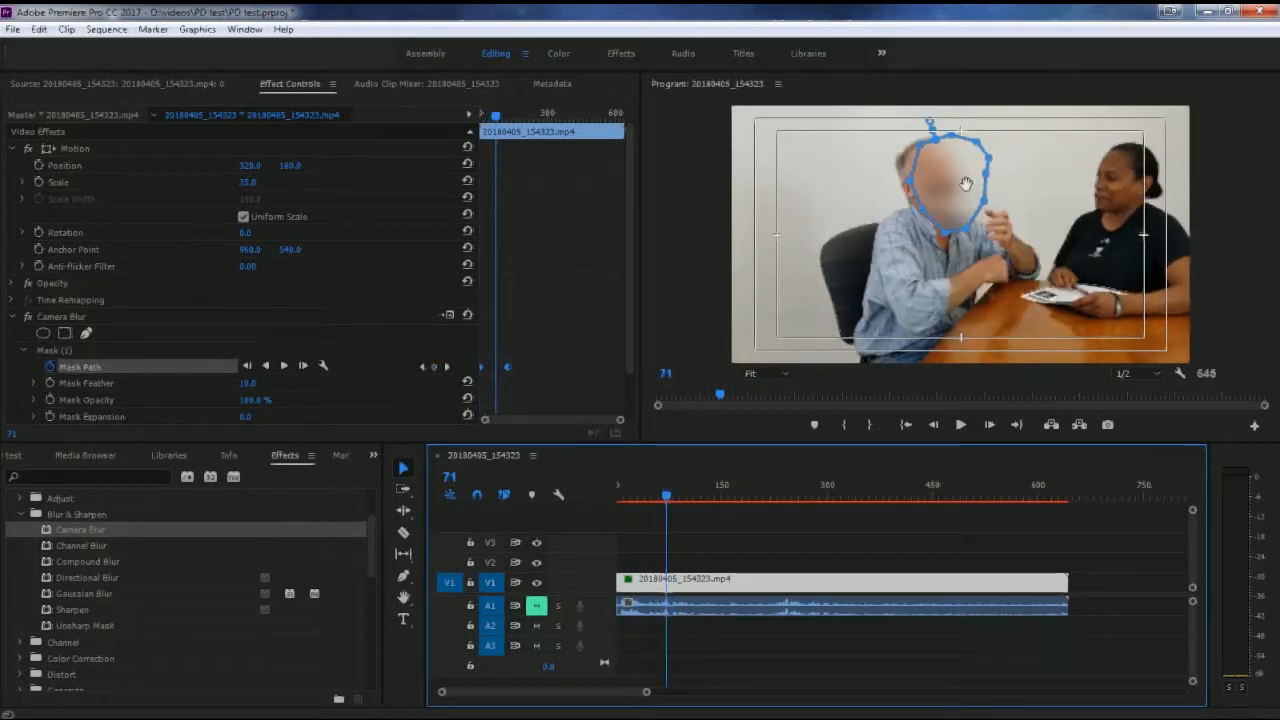
left_click(667, 498)
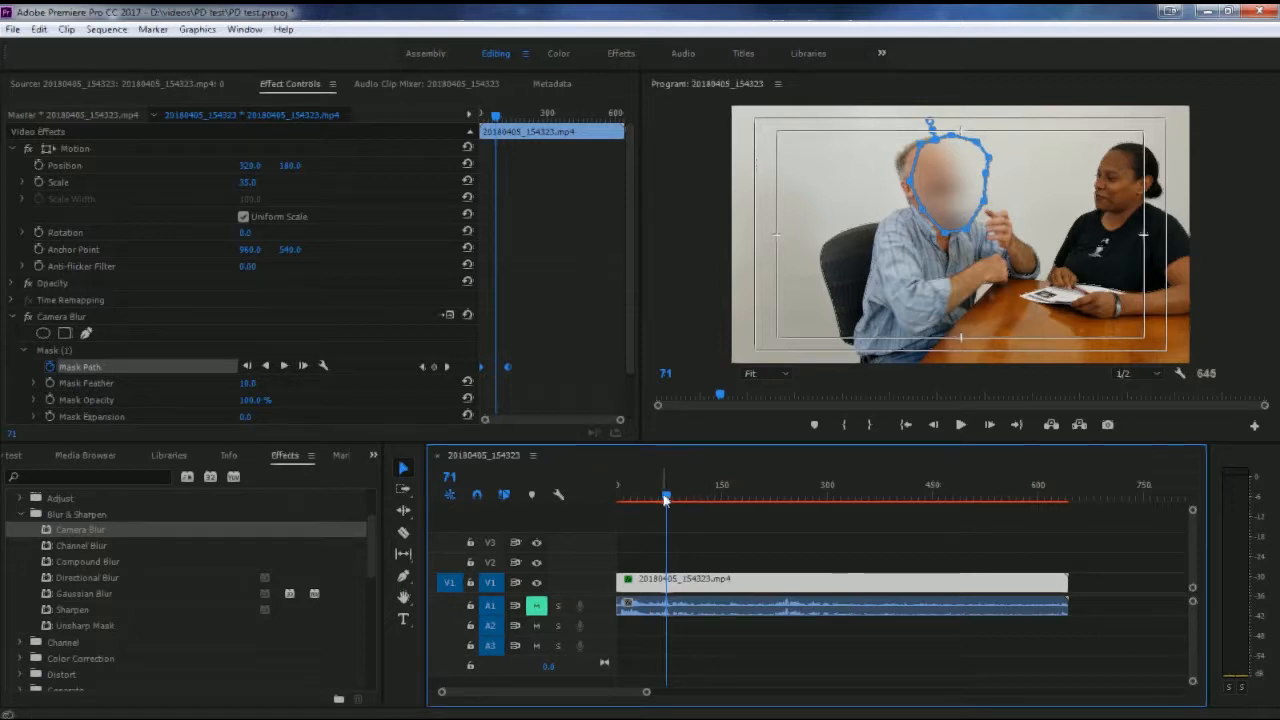
left_click_drag(666, 499, 659, 496)
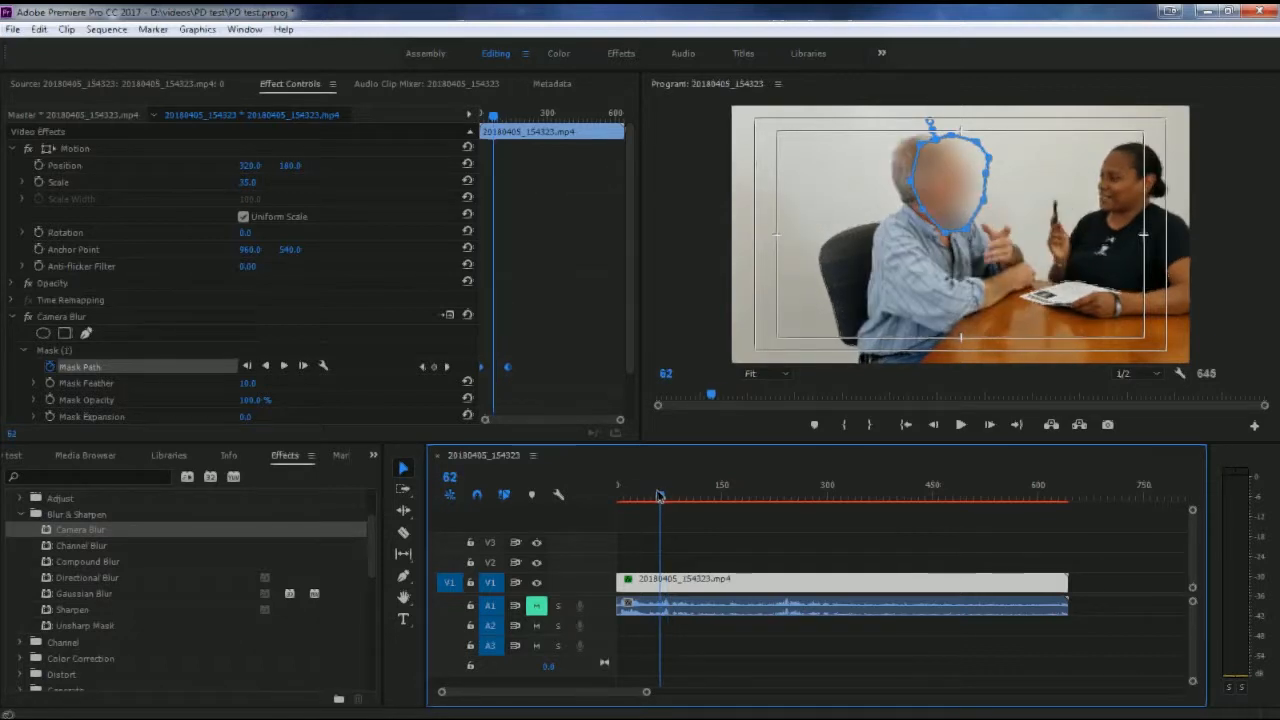
left_click_drag(963, 170, 946, 170)
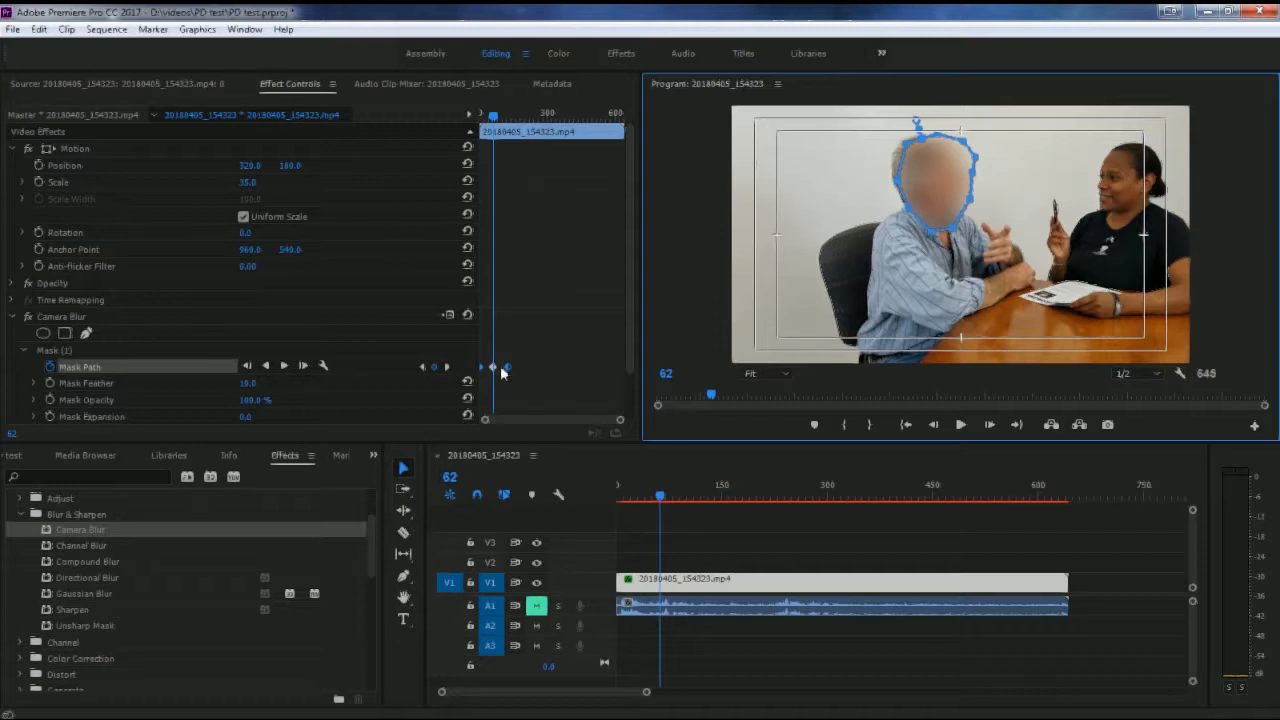
left_click(887, 182)
left_click(892, 184)
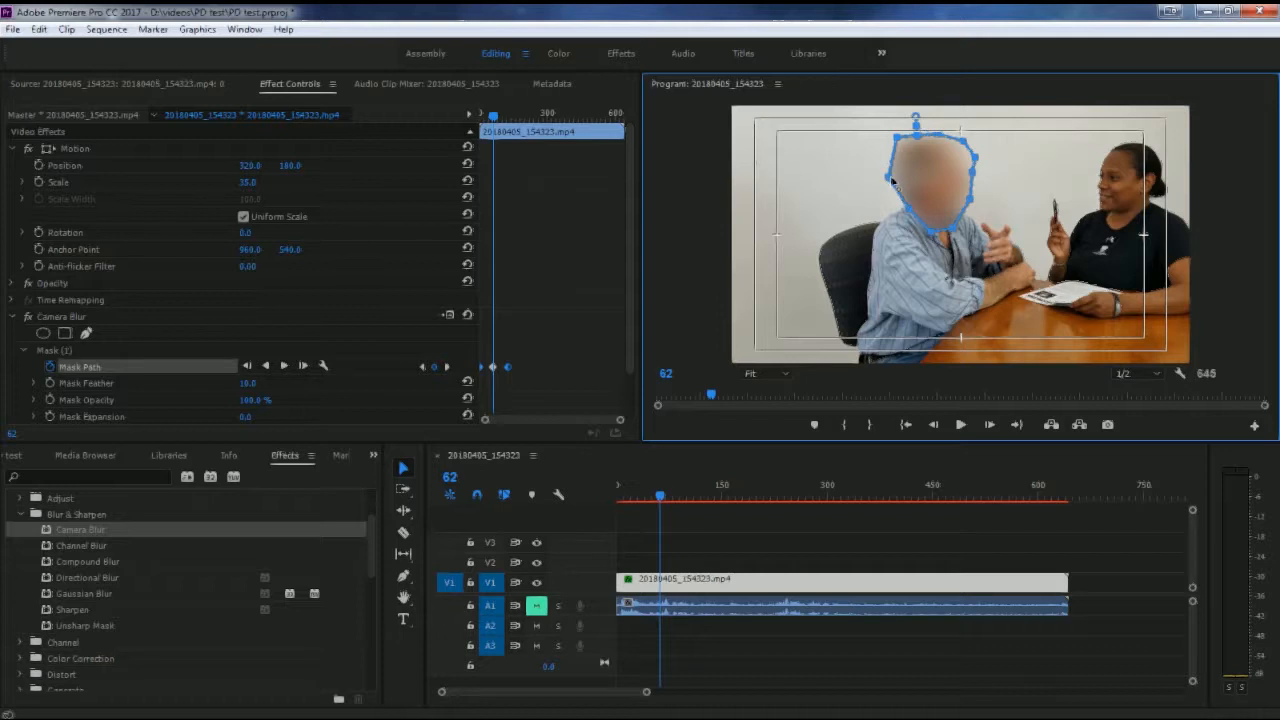
left_click(887, 177)
left_click_drag(908, 210, 902, 206)
At frame 81, extend the mask's outline points to enclose the back and top of the man's head.
left_click_drag(660, 497, 673, 500)
left_click(887, 180)
left_click(884, 188)
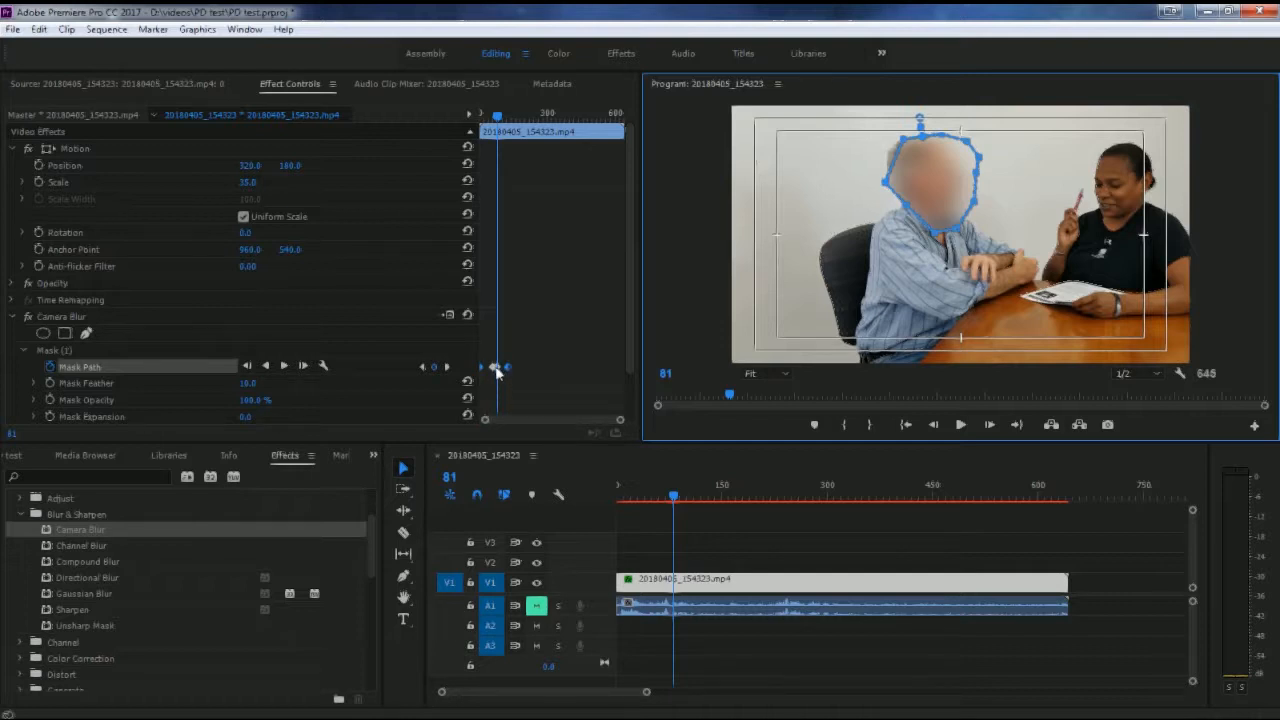
left_click_drag(903, 139, 883, 140)
left_click_drag(942, 134, 939, 131)
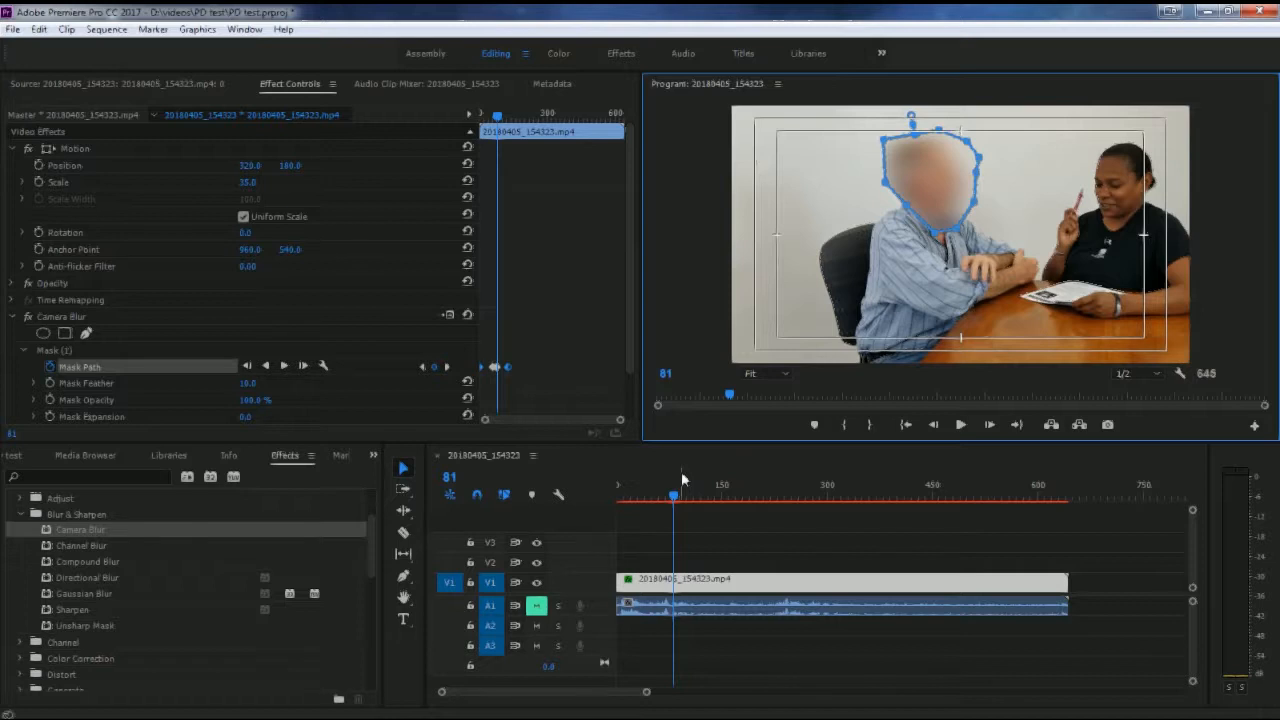
At frame 41, move the mask's face-side points outward to cover the man's face and chin.
left_click_drag(675, 494, 648, 508)
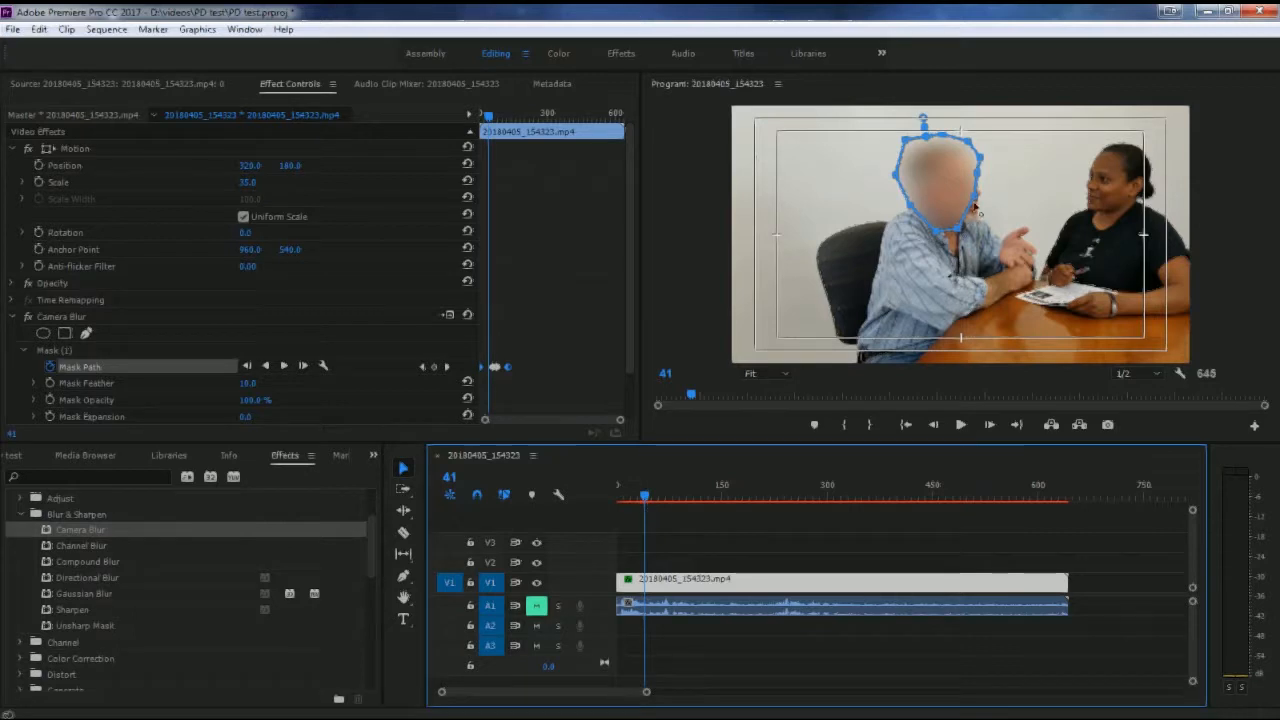
left_click(979, 208)
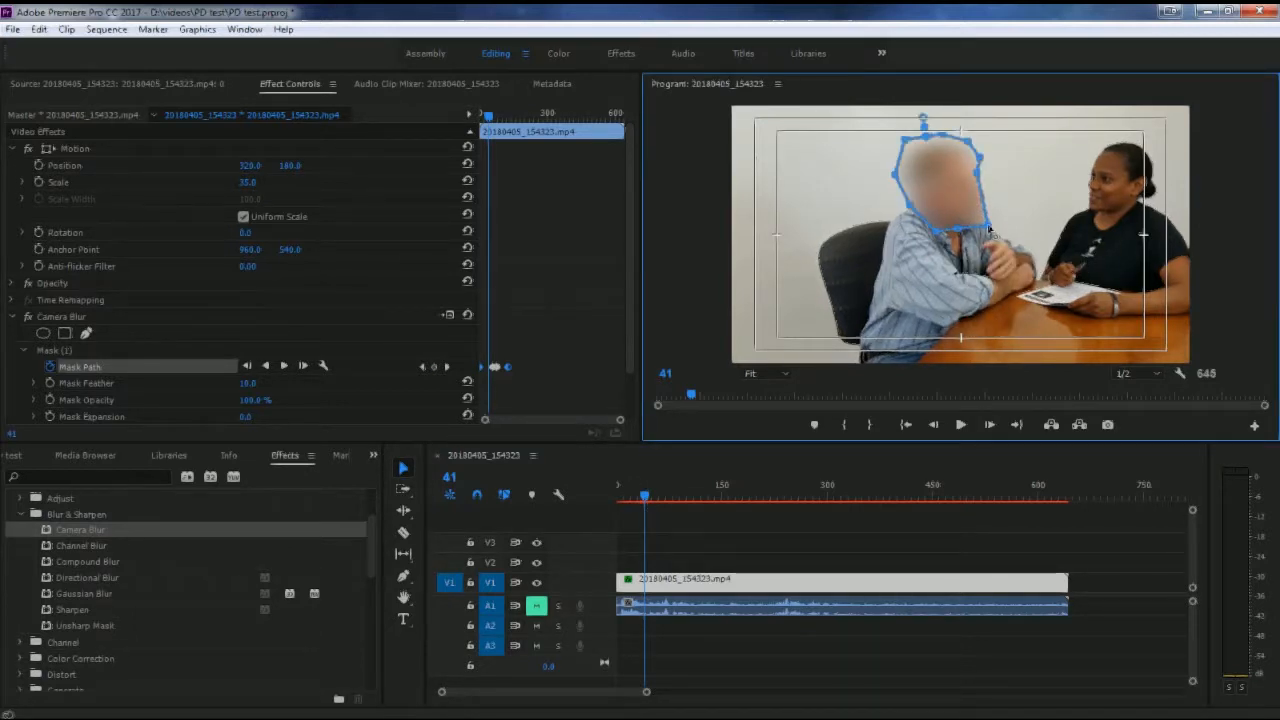
left_click_drag(978, 174, 988, 184)
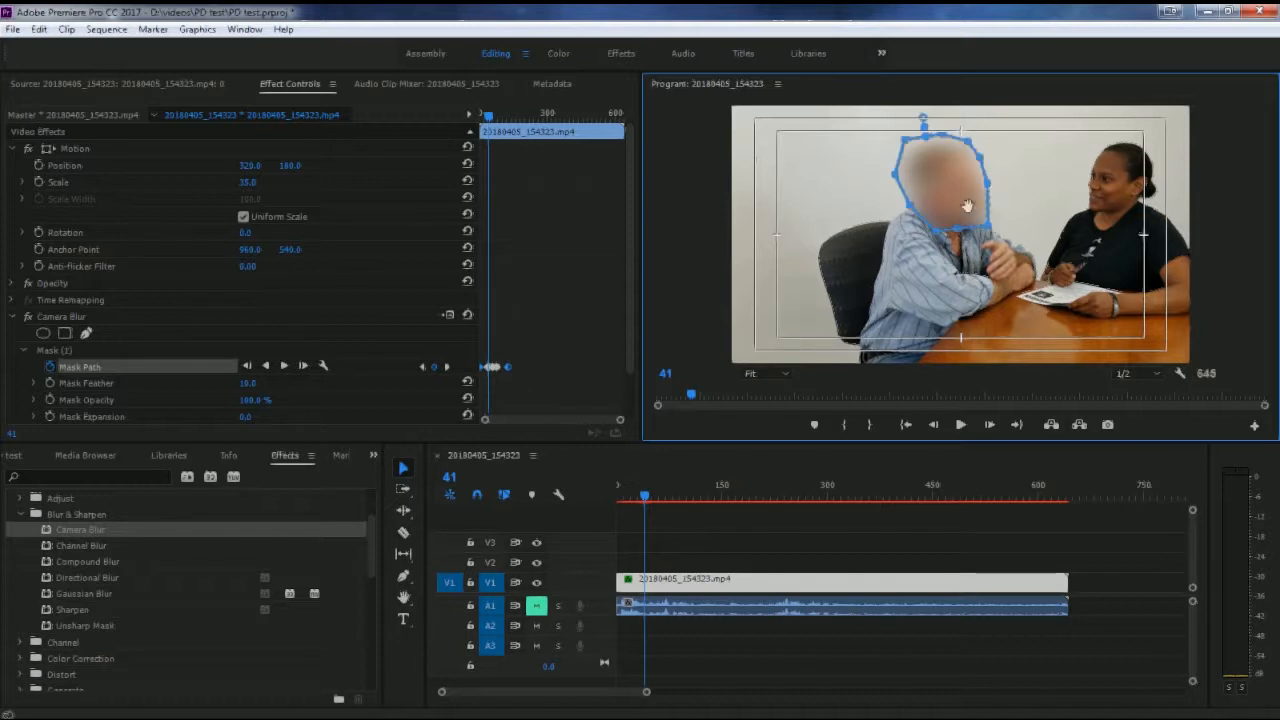
At frame 55, move the mask's face-side and chin points outward to cover the man's face.
mouse_move(650, 498)
left_mouse_down()
mouse_move(675, 500)
mouse_move(655, 499)
left_mouse_up()
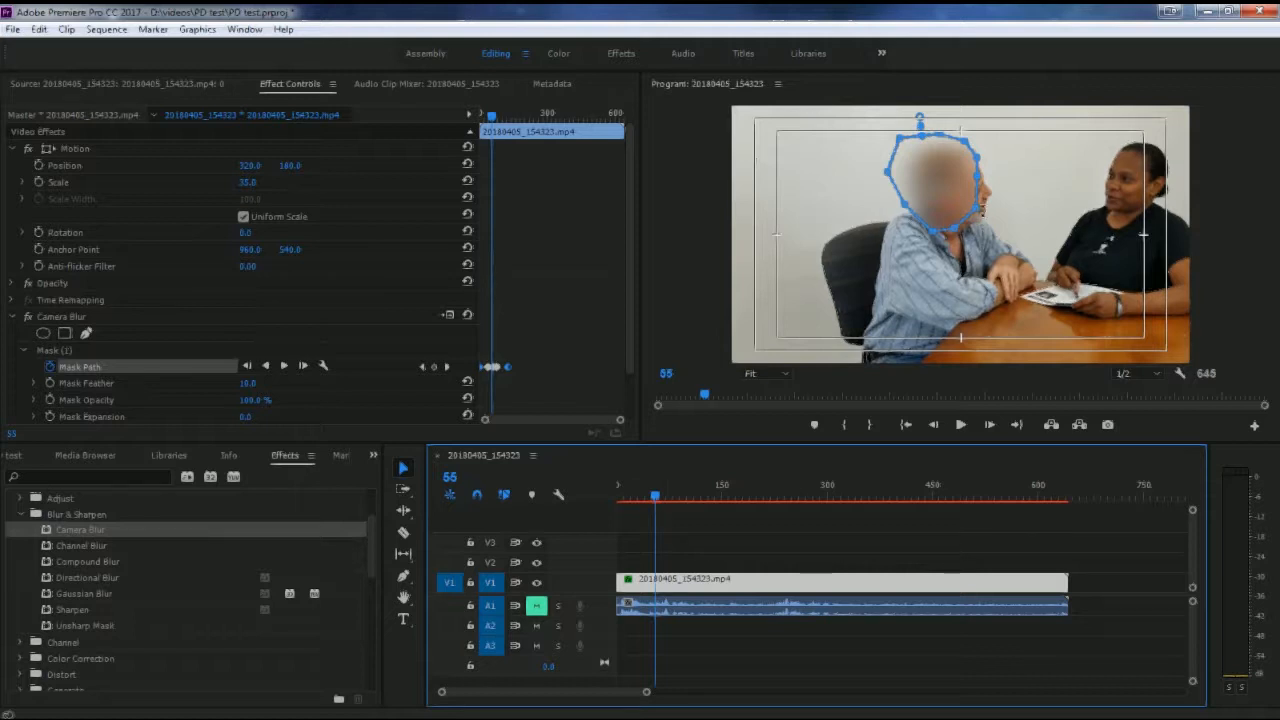
left_click(988, 220)
left_click_drag(993, 222, 996, 227)
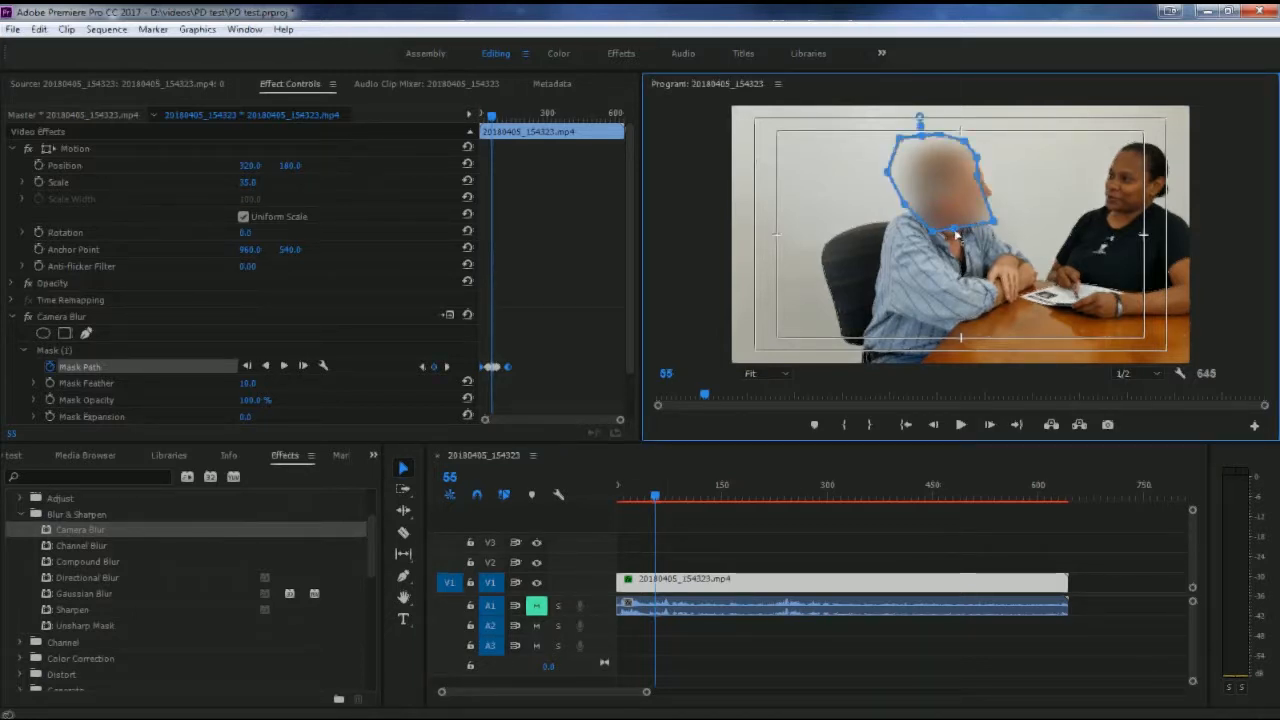
left_click_drag(958, 238, 959, 241)
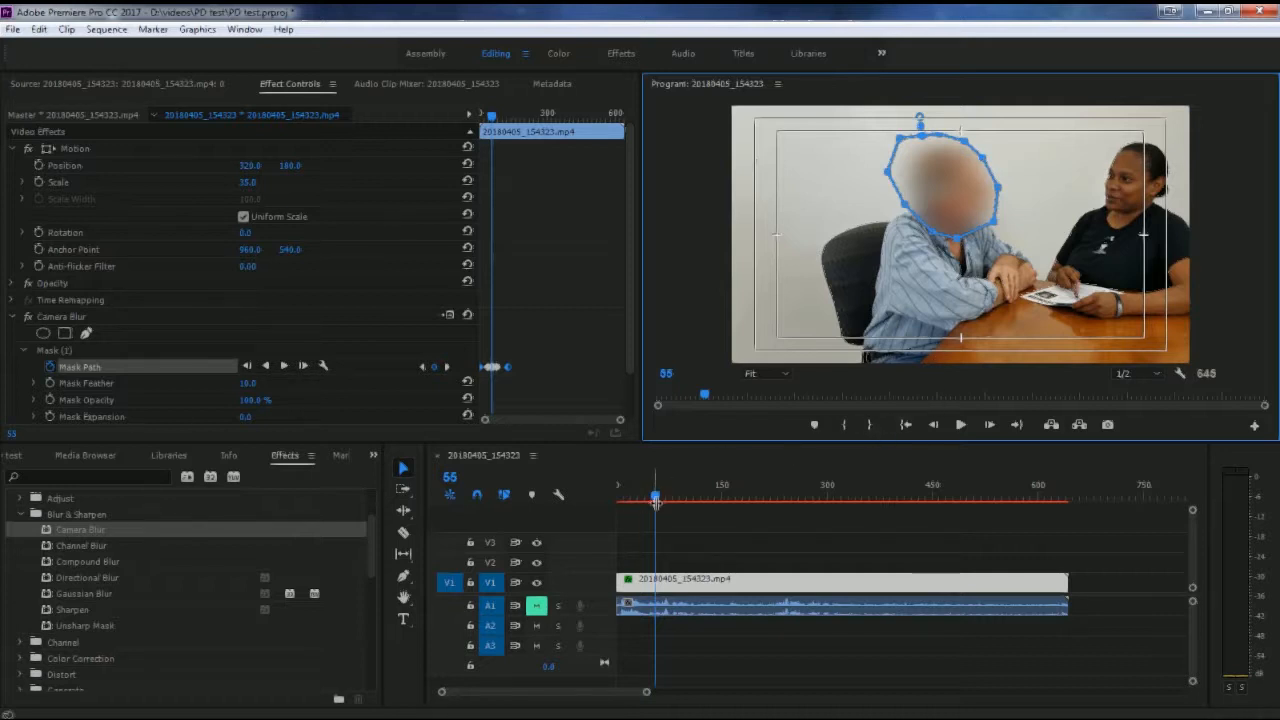
At frame 6, widen the mask outline on the face side and around the back of the man's head.
left_click_drag(657, 496, 624, 509)
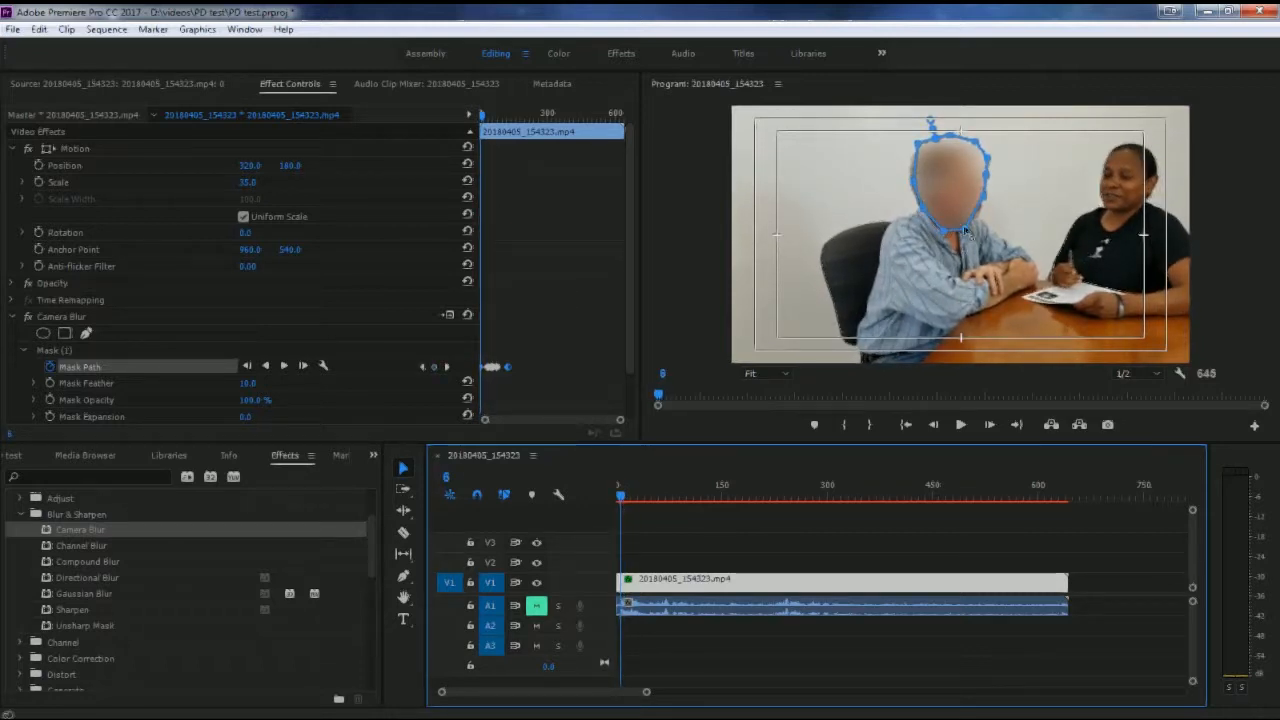
left_click(985, 205)
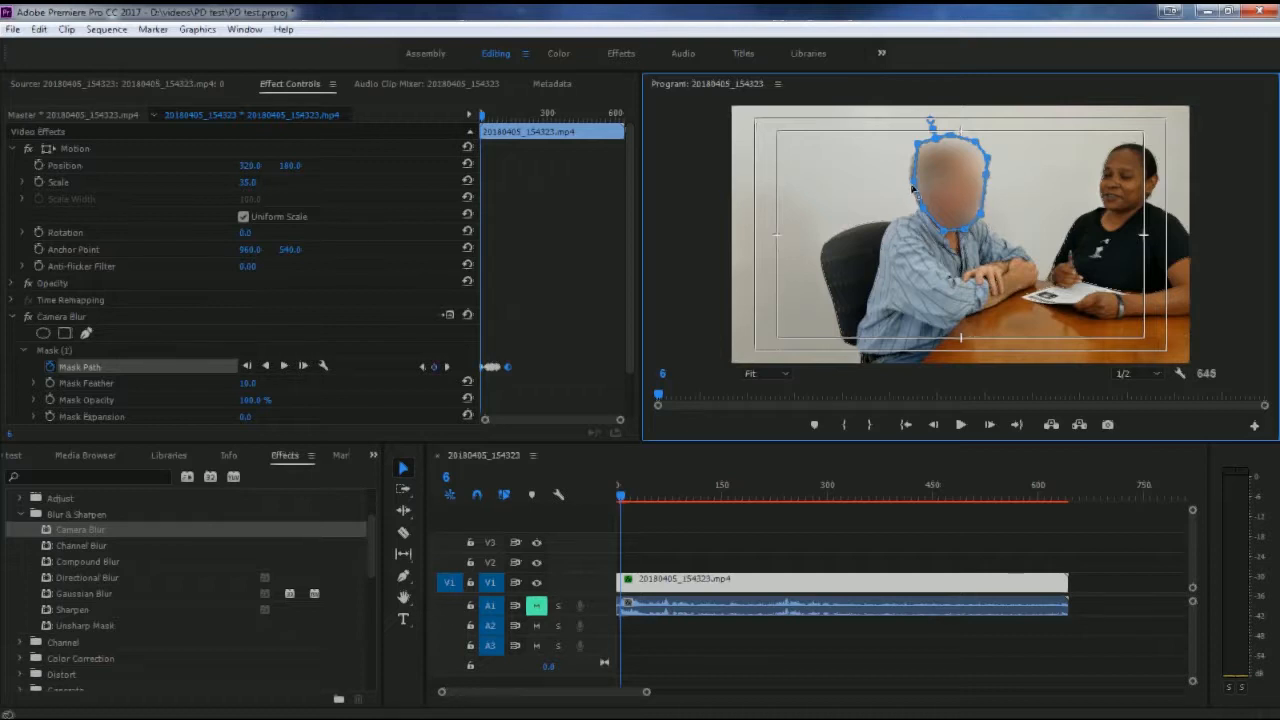
left_click_drag(988, 181, 991, 191)
left_click_drag(911, 183, 912, 142)
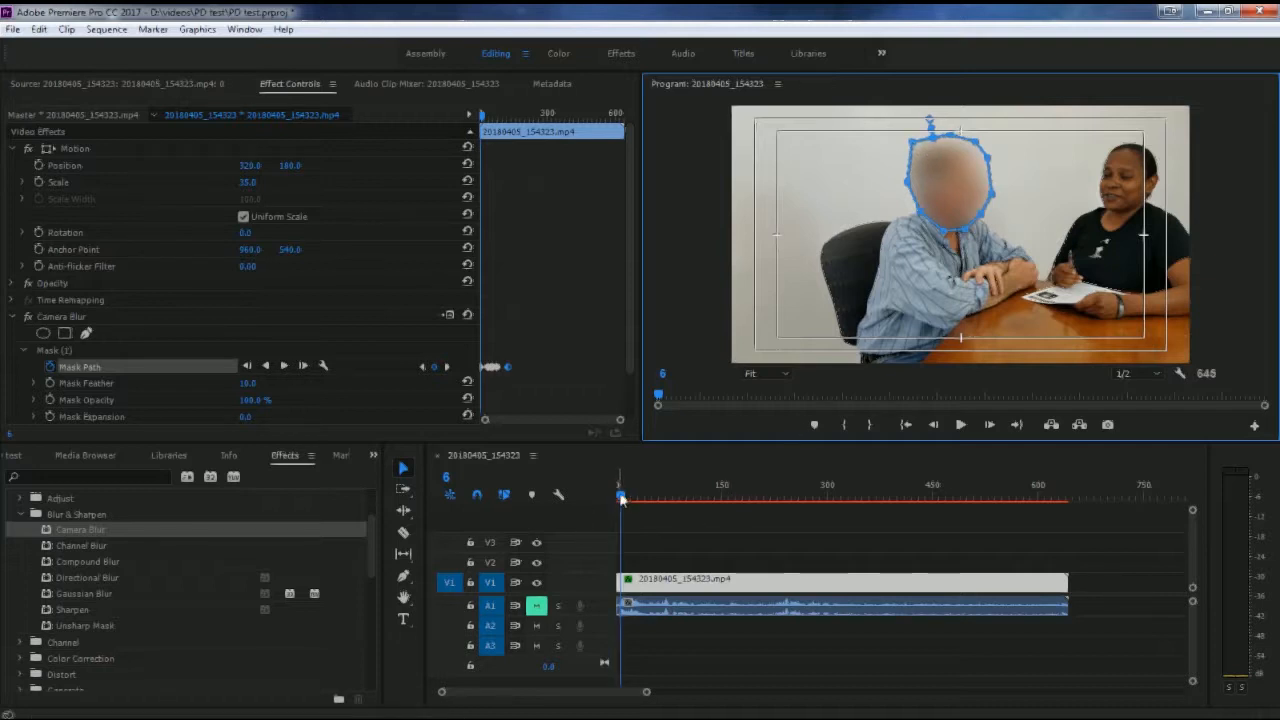
At frame 199, move the mask onto the man's head and extend its outline points around his face and the back of his head.
left_click_drag(622, 497, 758, 516)
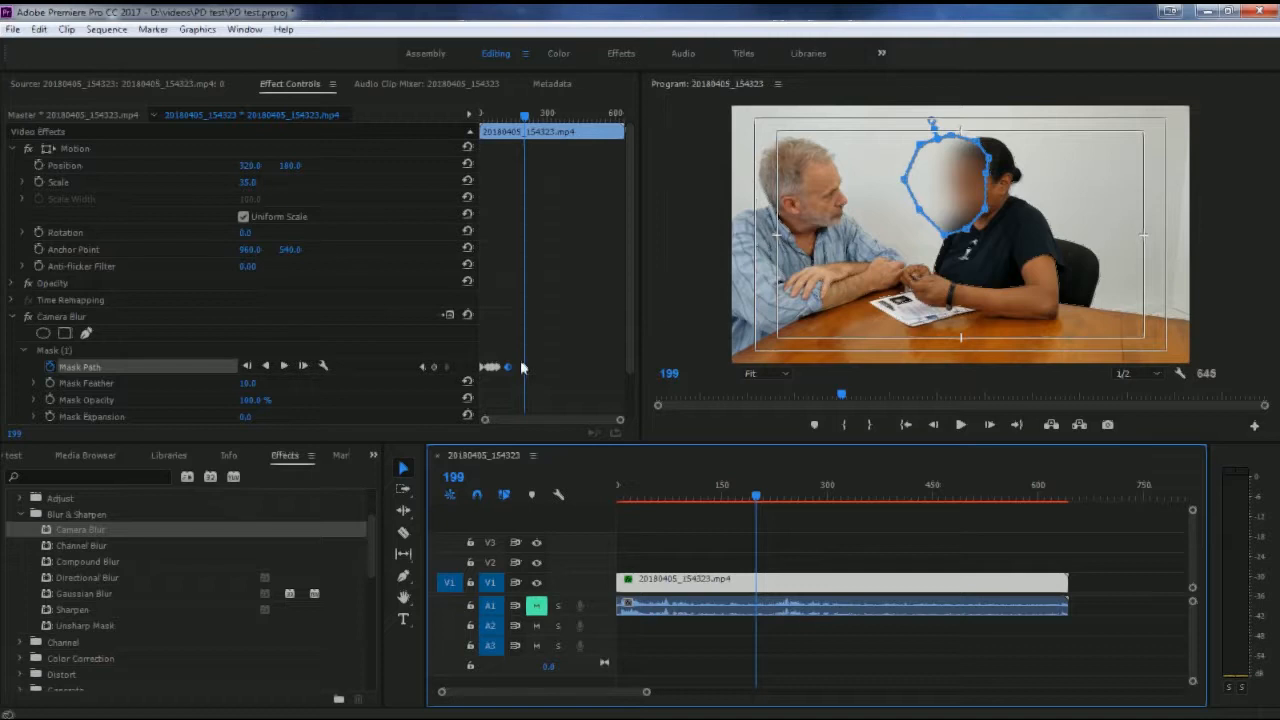
left_click(939, 178)
left_click(890, 177)
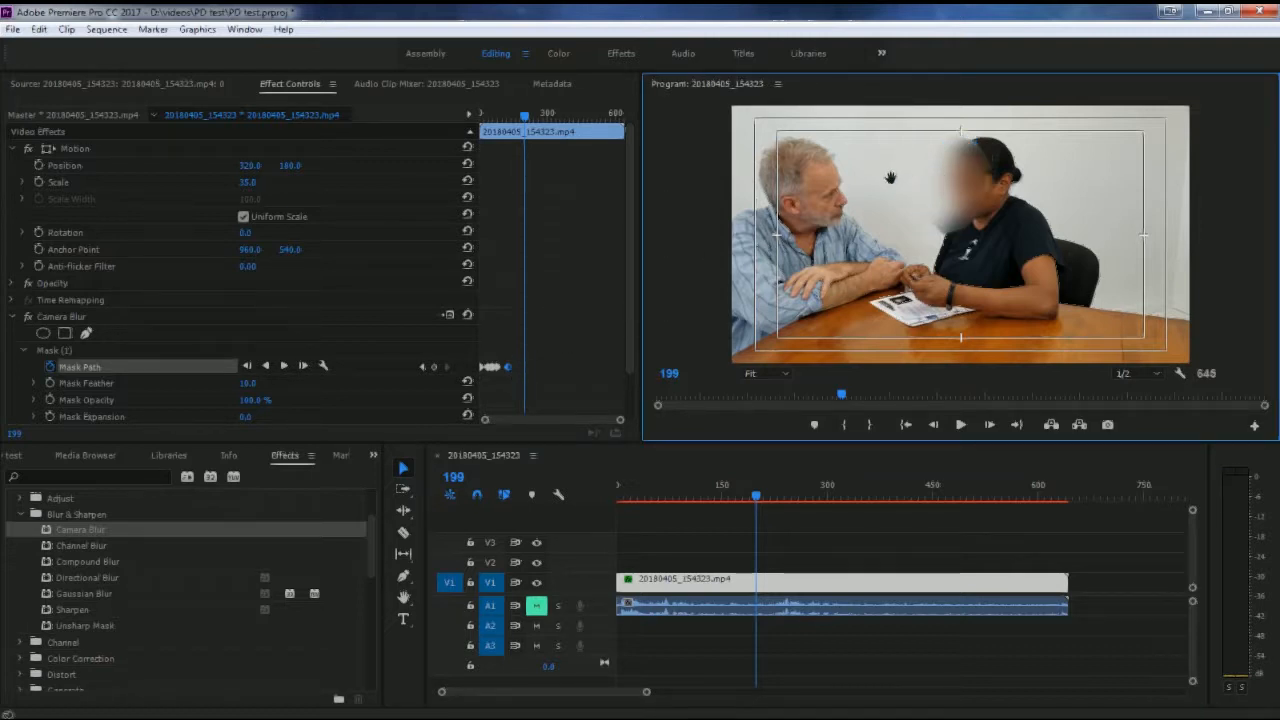
left_click_drag(848, 178, 790, 182)
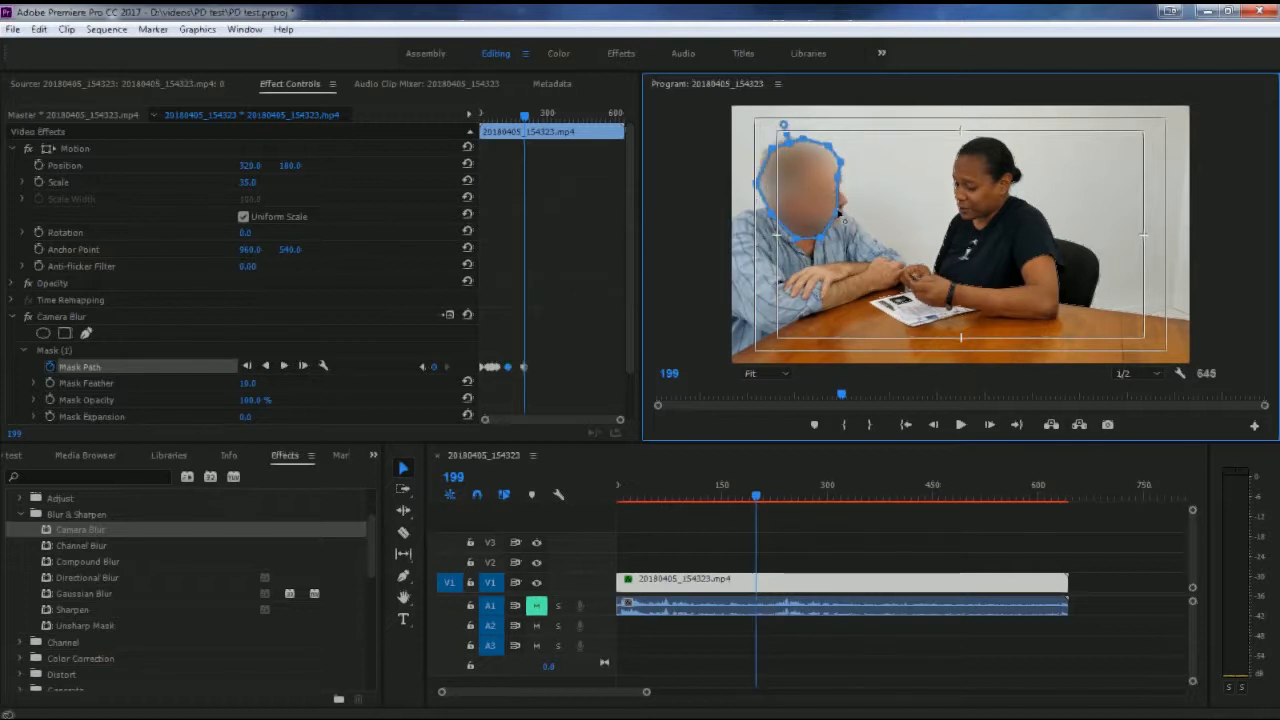
left_click_drag(838, 213, 847, 219)
left_click_drag(844, 189, 852, 202)
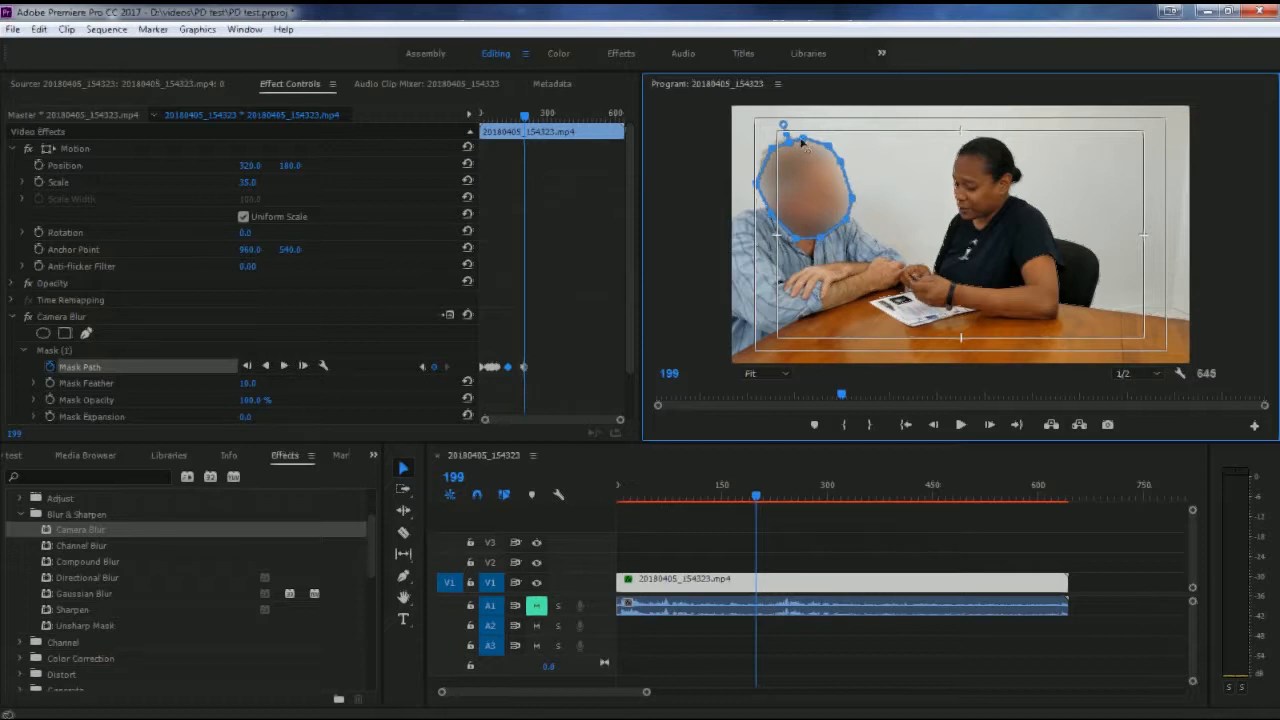
left_click_drag(771, 147, 773, 135)
left_click_drag(752, 171, 752, 166)
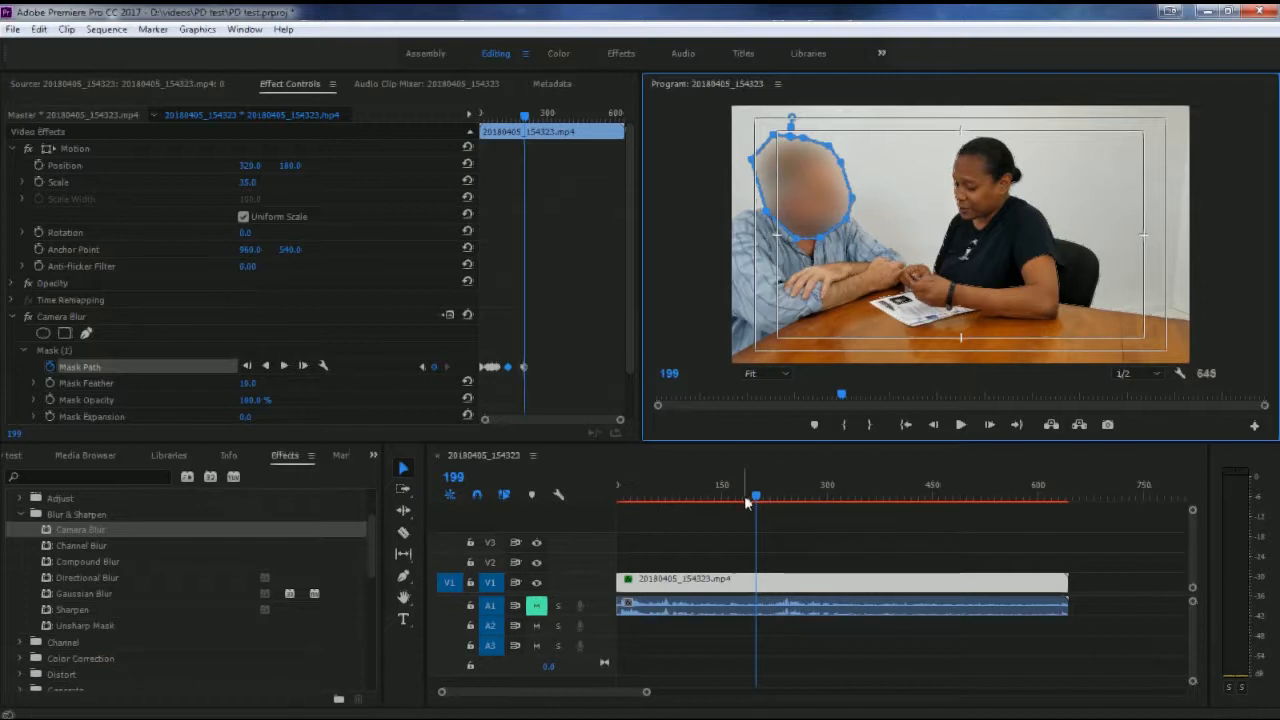
At frame 146, reposition the mask over the man's head and adjust its upper outline points.
left_click_drag(754, 500, 717, 525)
left_click(938, 176)
left_click(952, 187)
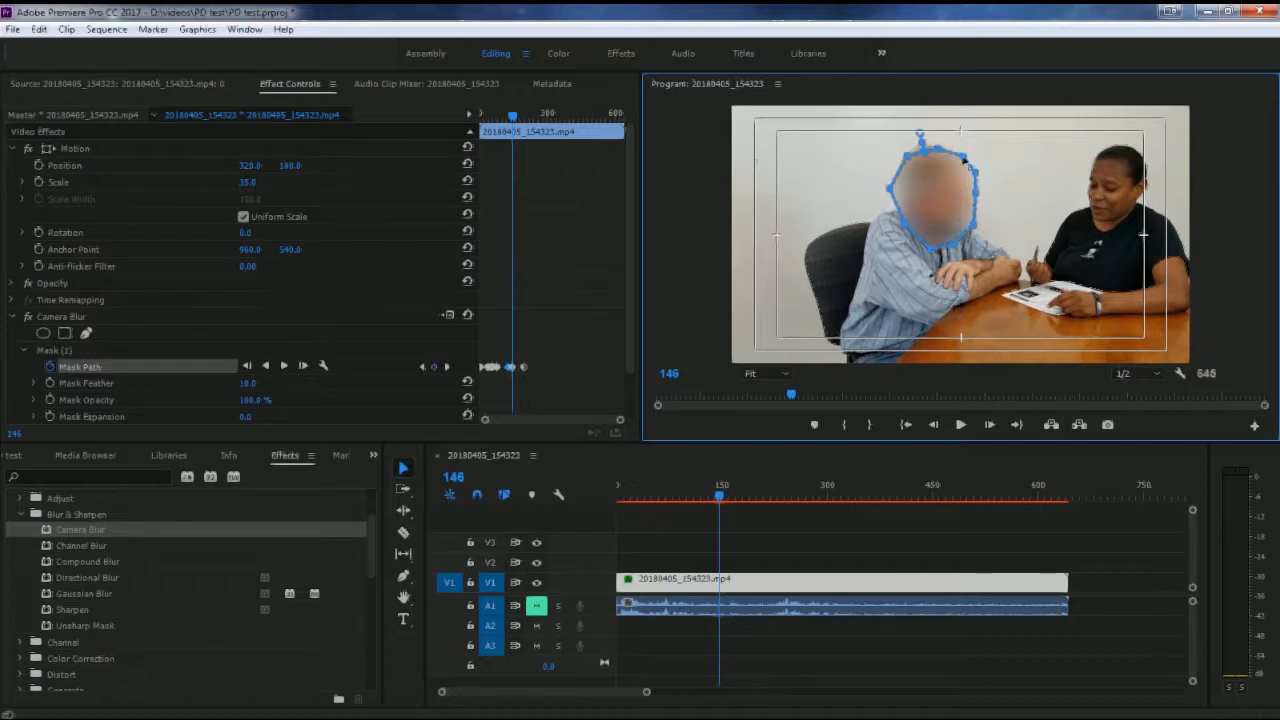
left_click(937, 147)
left_click_drag(907, 151, 906, 147)
At frame 178, shift the mask slightly toward the back of the man's head to centre it.
mouse_move(720, 496)
left_mouse_down()
mouse_move(752, 490)
mouse_move(681, 492)
mouse_move(757, 501)
mouse_move(741, 500)
left_mouse_up()
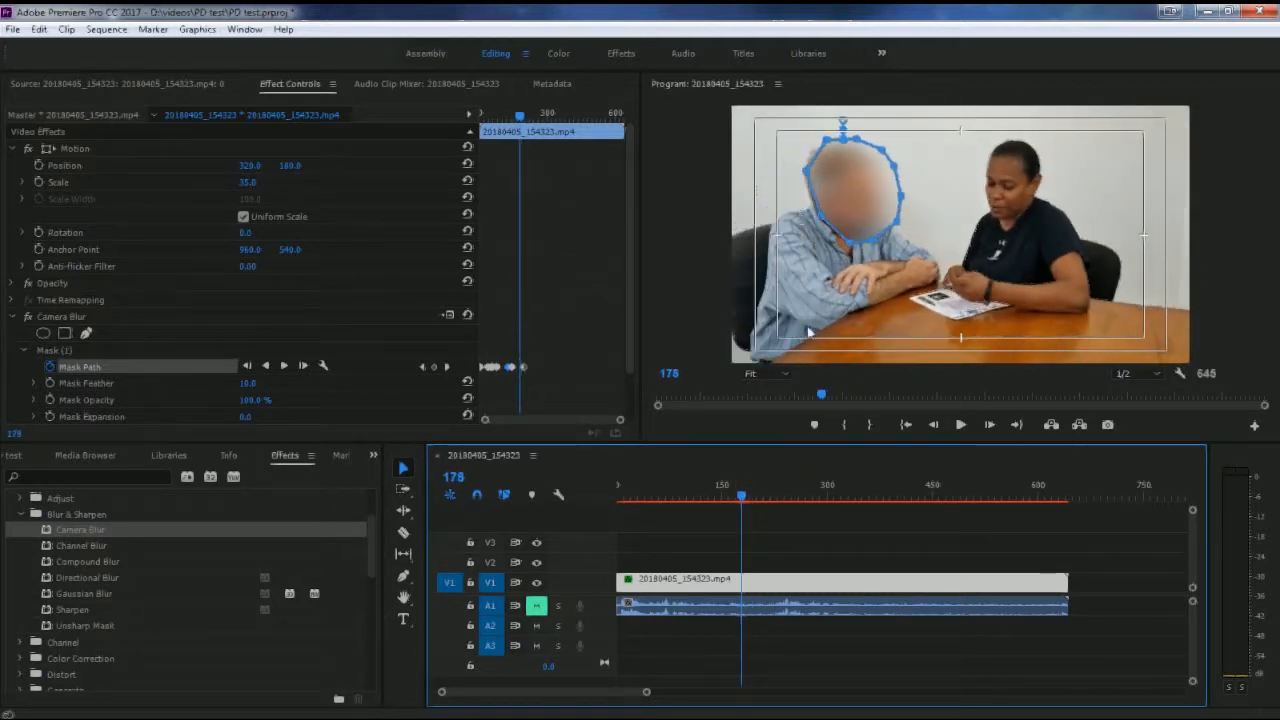
left_click(839, 170)
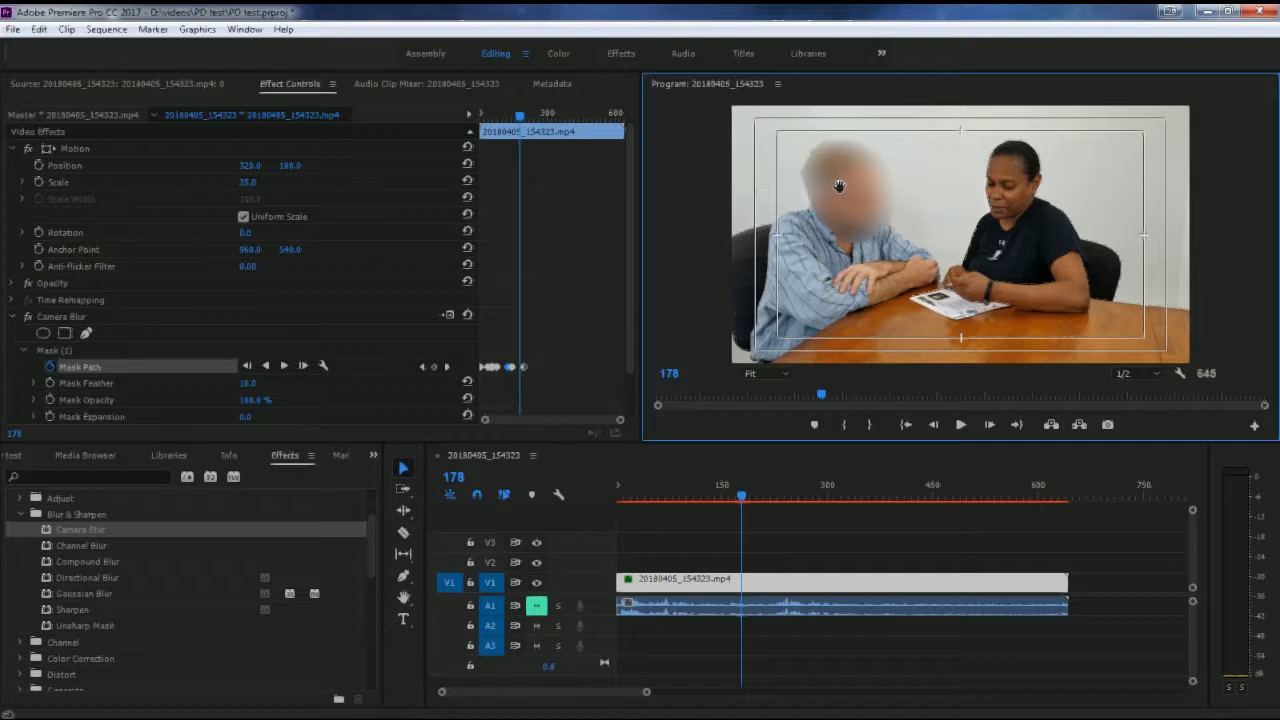
left_click_drag(839, 186, 832, 195)
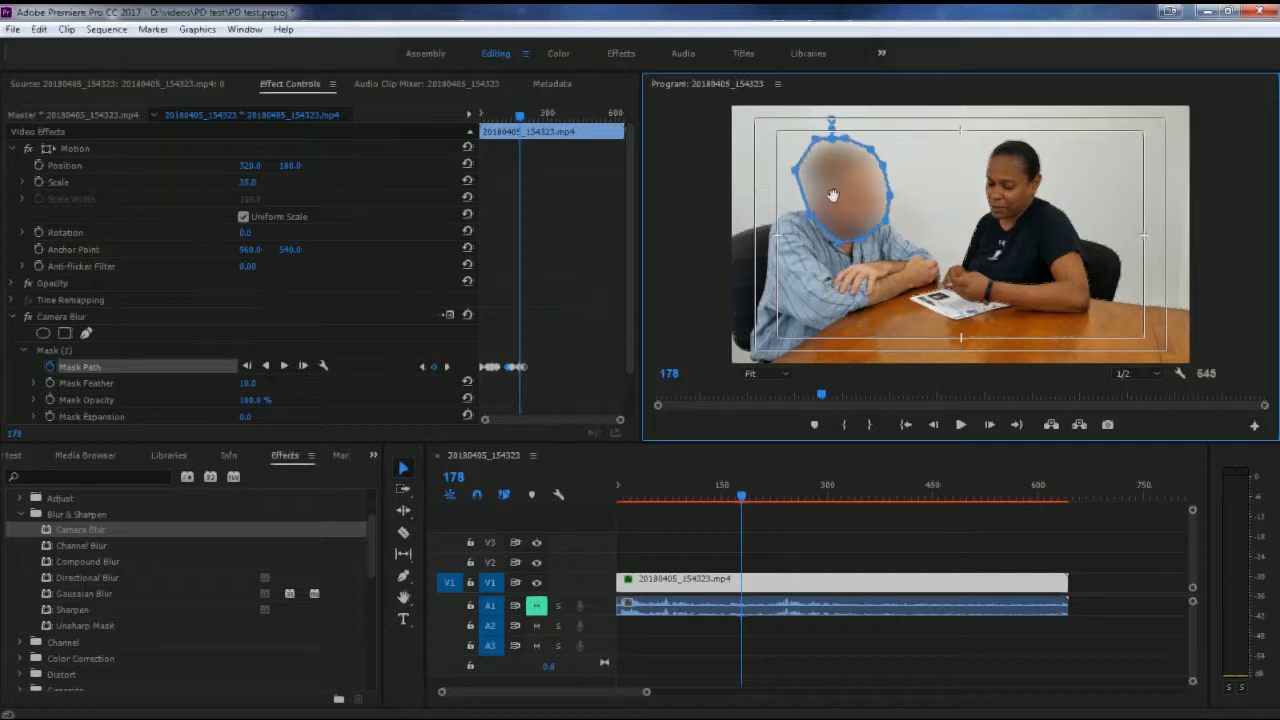
At frame 296, move the mask from the empty wall onto the man's head.
left_click(743, 500)
key("space")
mouse_move(738, 495)
left_mouse_down()
mouse_move(695, 495)
mouse_move(730, 495)
left_mouse_up()
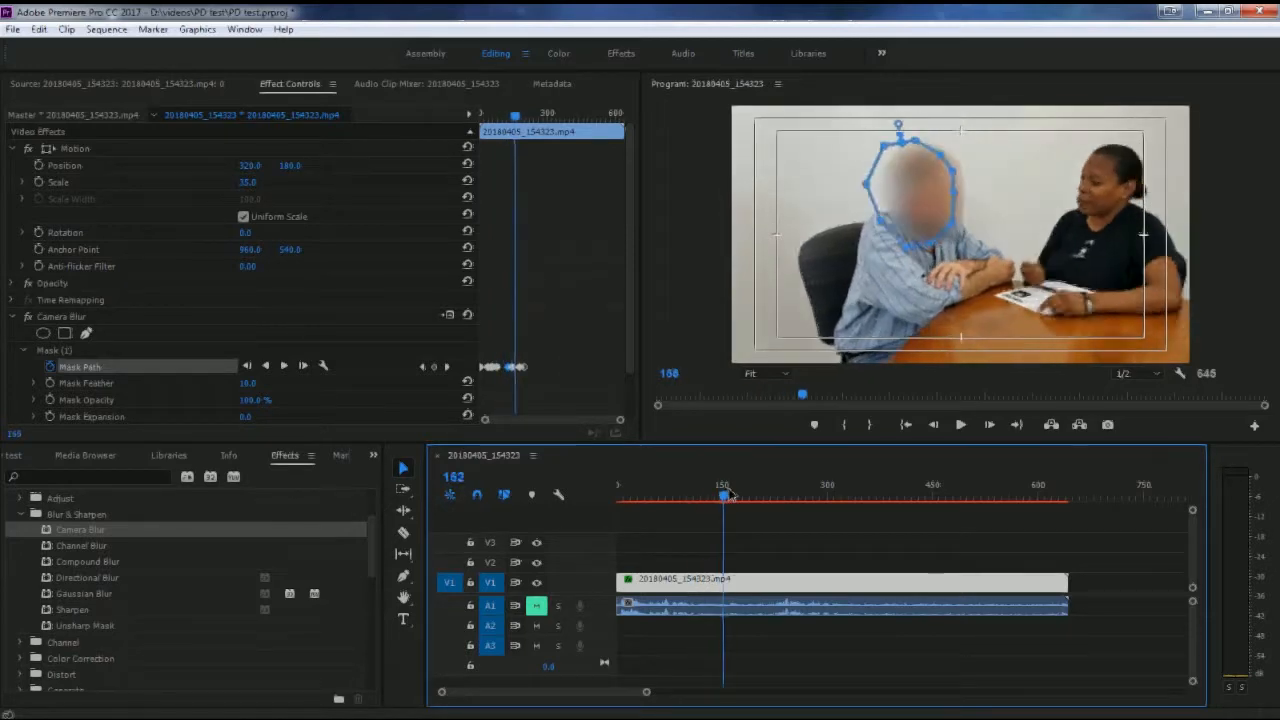
left_click_drag(778, 495, 824, 496)
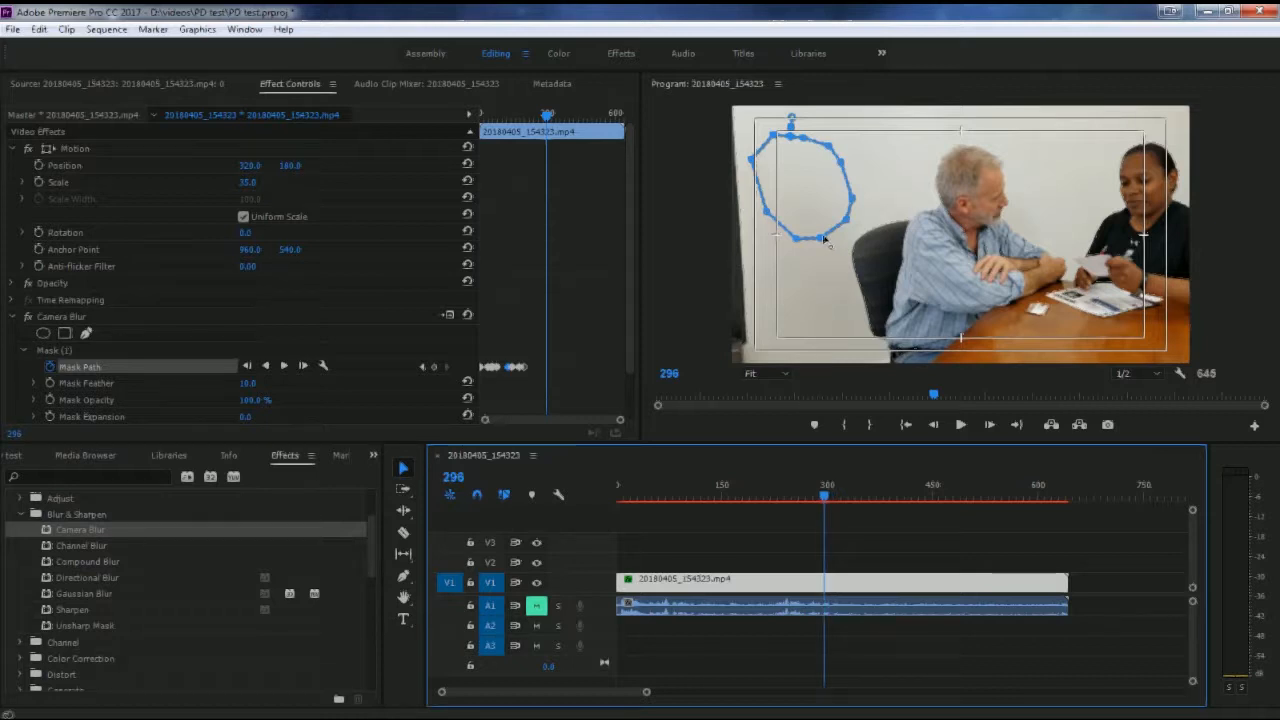
left_click(808, 206)
left_click_drag(944, 203, 983, 204)
Raise the mask's top point at frame 244 and move its back-of-head points outward at frame 232.
left_click_drag(820, 494, 790, 505)
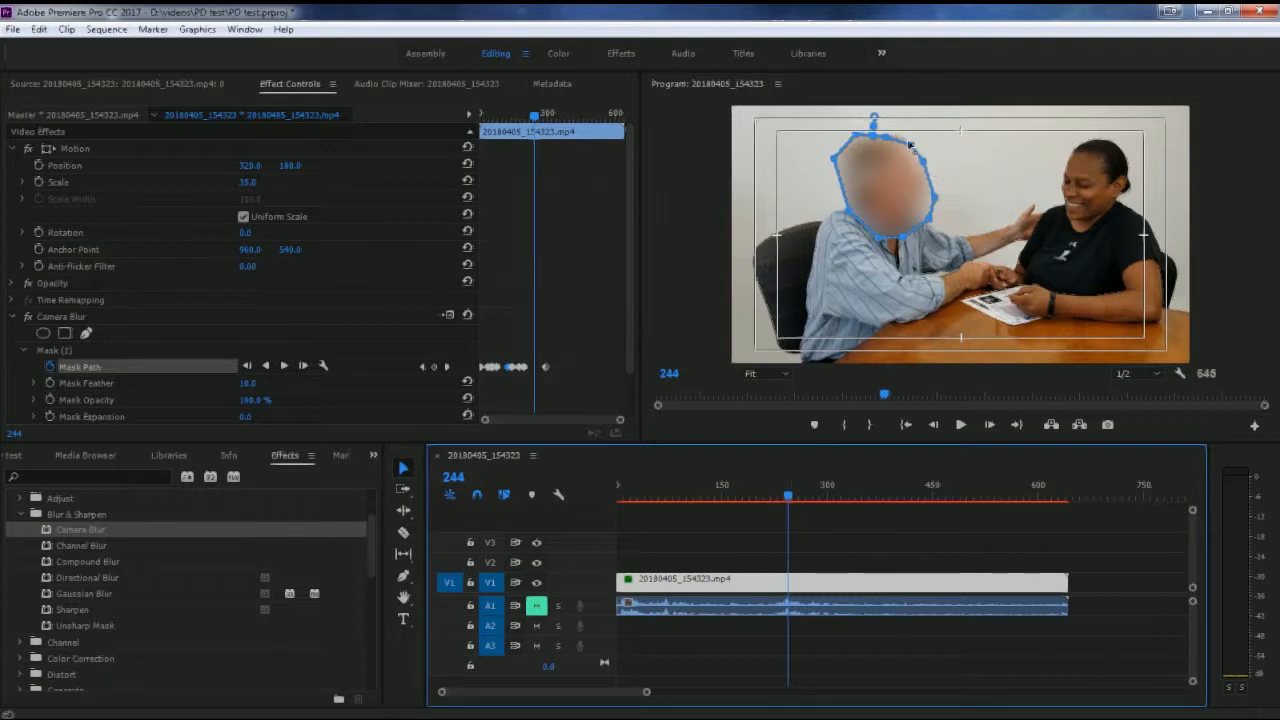
left_click_drag(912, 145, 891, 131)
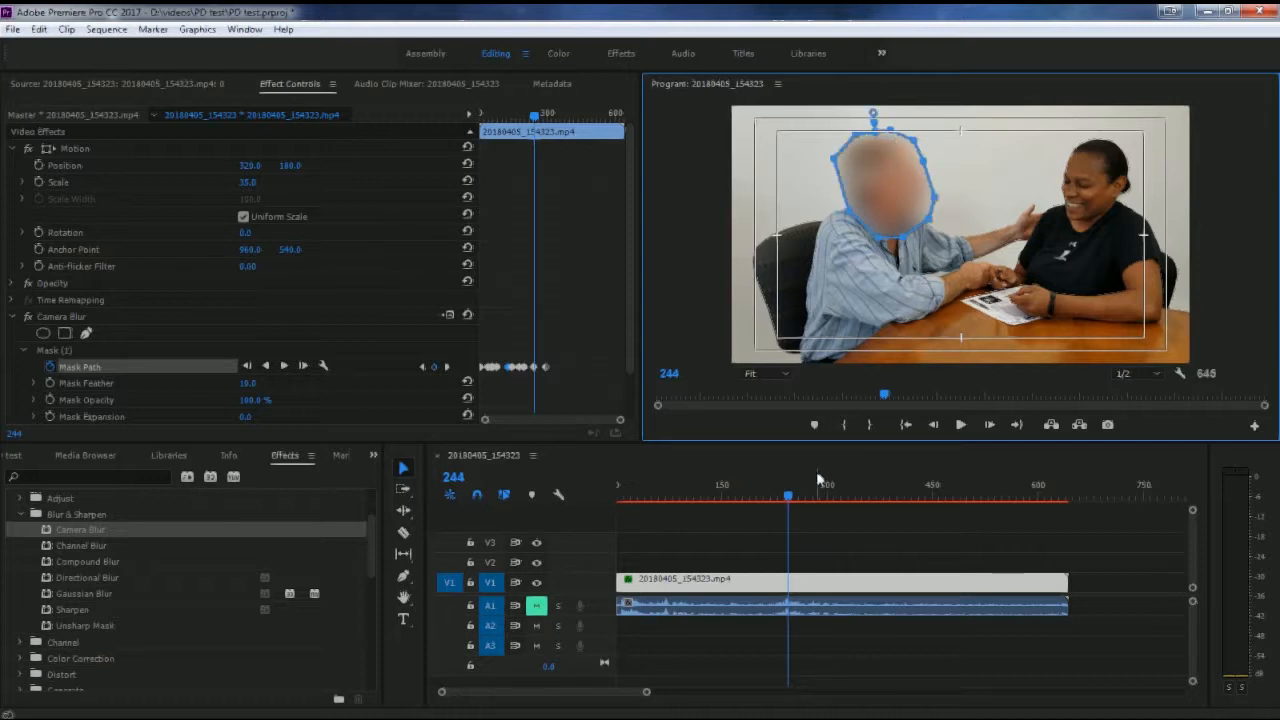
mouse_move(787, 497)
left_mouse_down()
mouse_move(718, 507)
mouse_move(790, 506)
mouse_move(779, 506)
left_mouse_up()
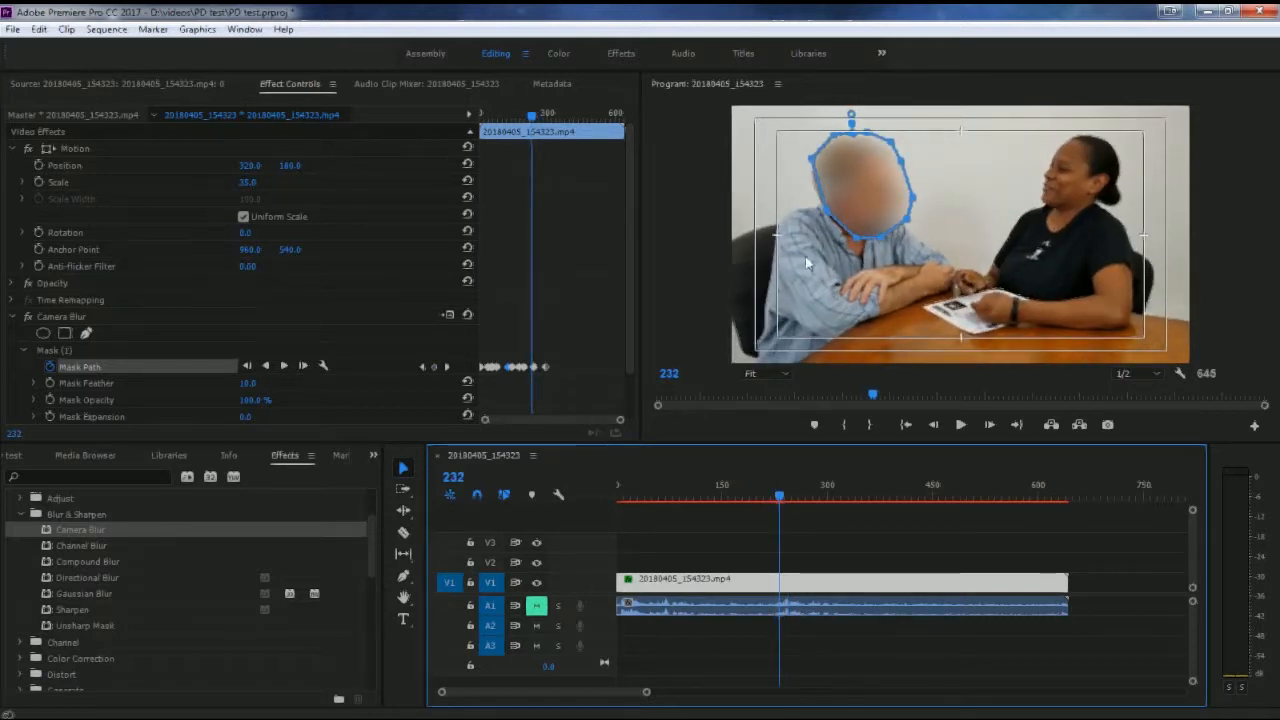
left_click(825, 215)
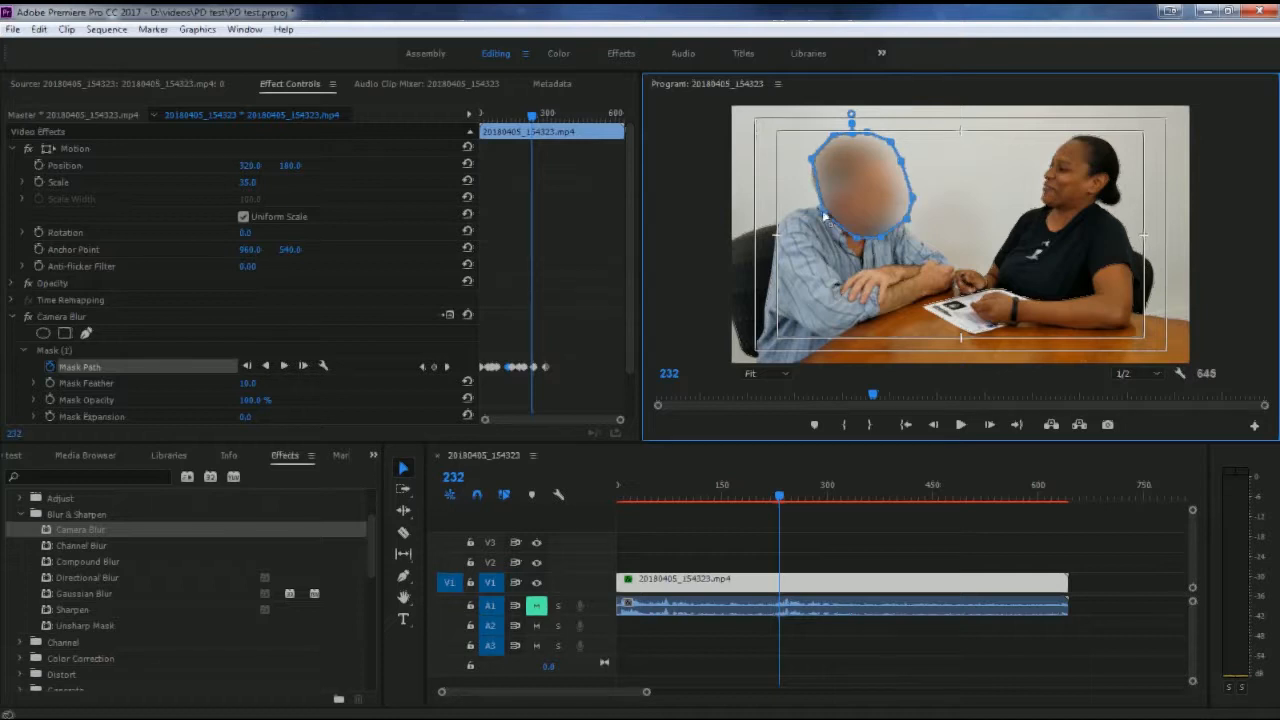
left_click_drag(811, 163, 807, 168)
Play the clip from the start to about frame 122 to check how the blur follows the man's face.
left_click_drag(779, 497, 601, 495)
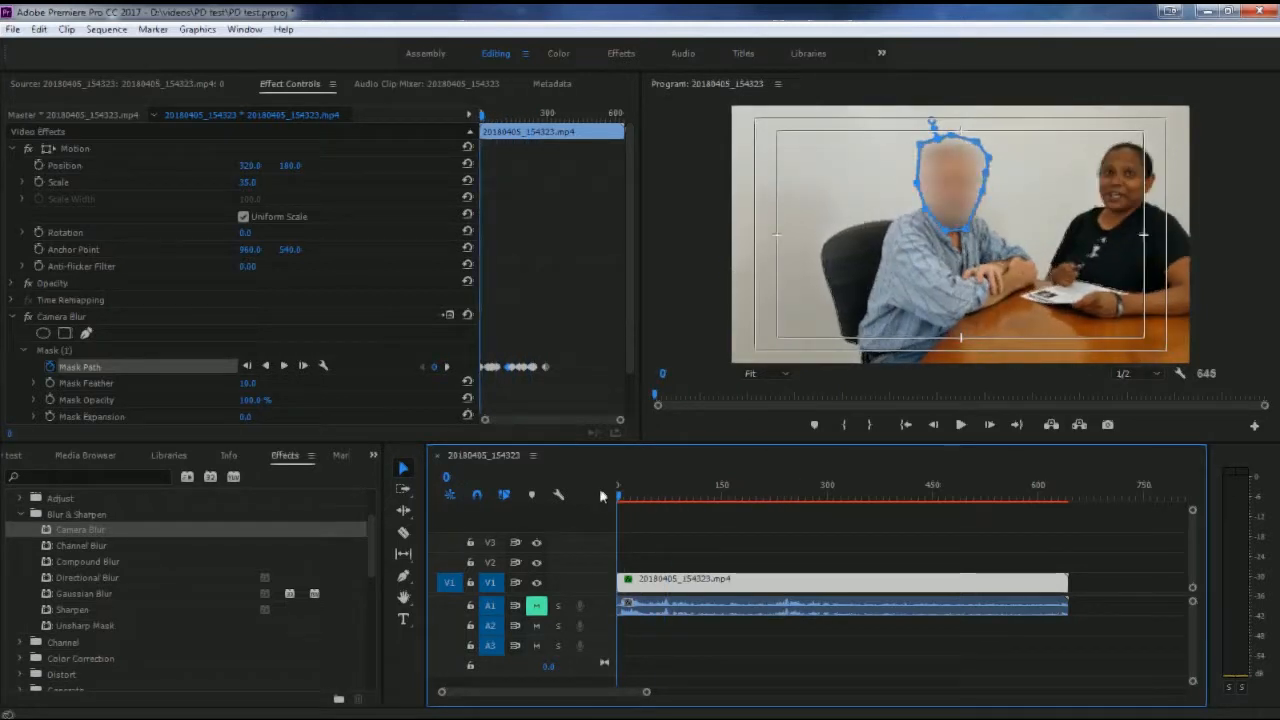
left_click(959, 425)
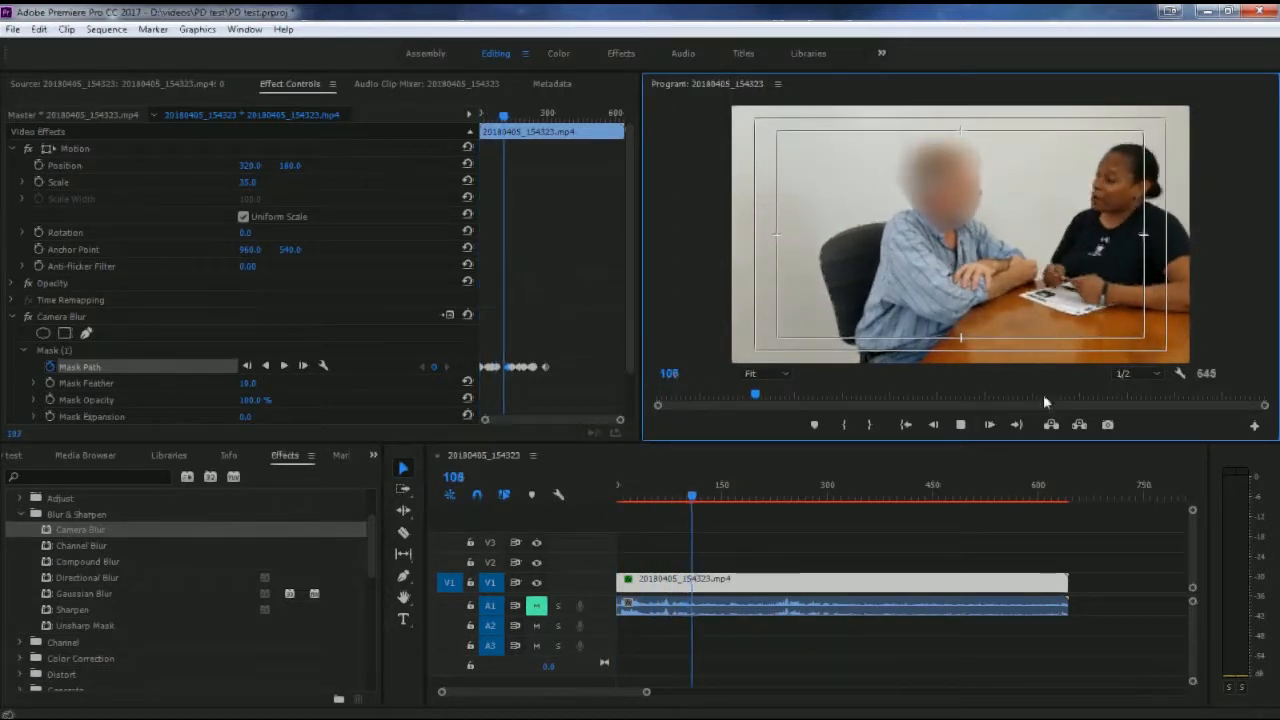
left_click(960, 425)
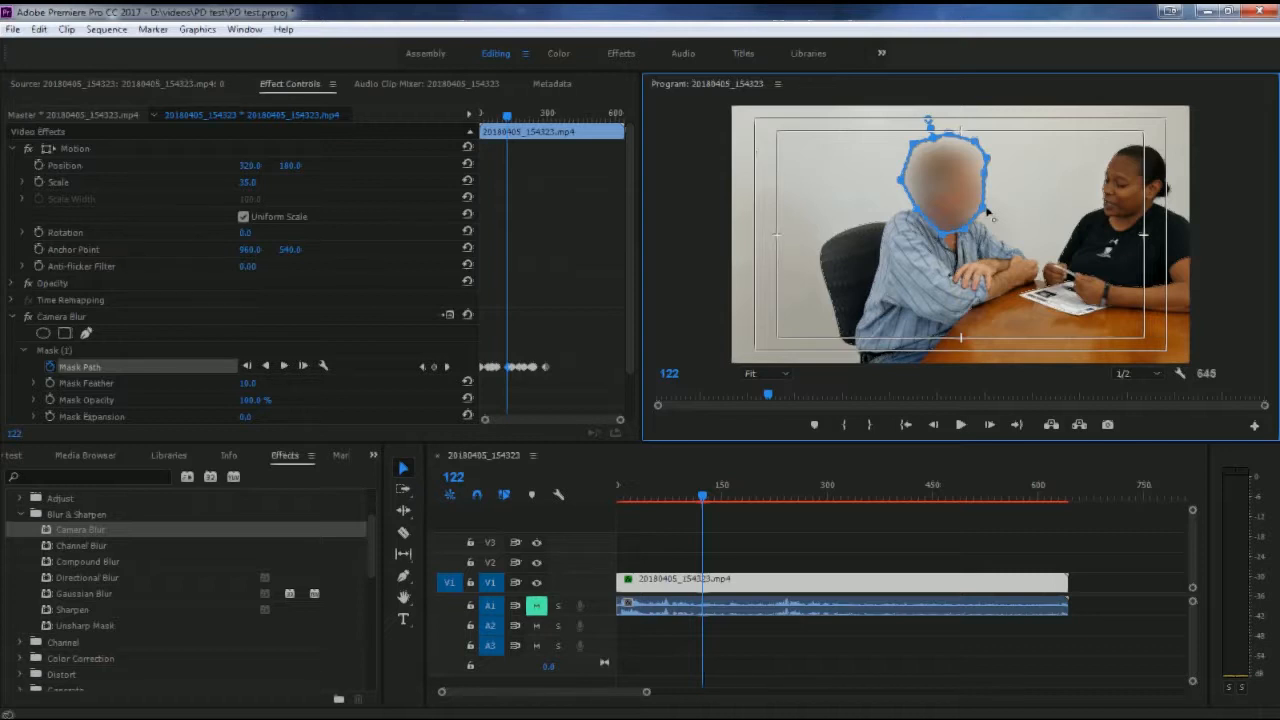
key("Left")
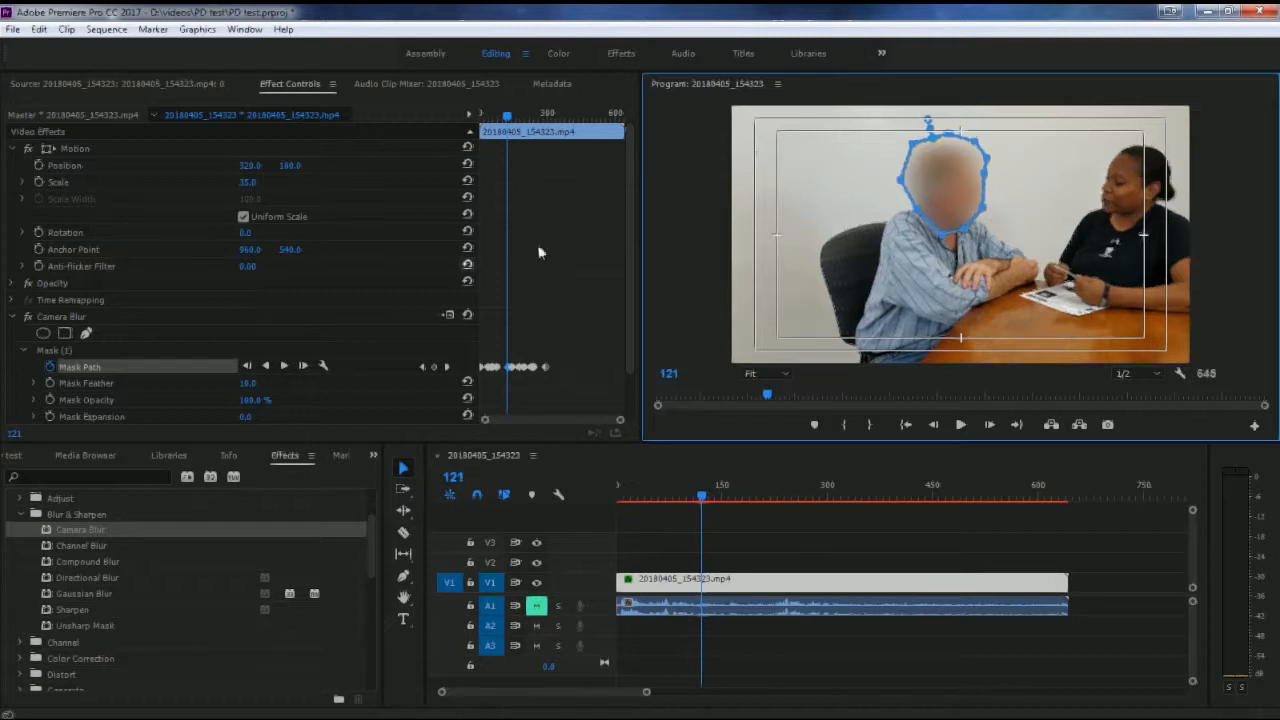
Set the Camera Blur mask's expansion to 15.
scroll(195, 372, "down", 3)
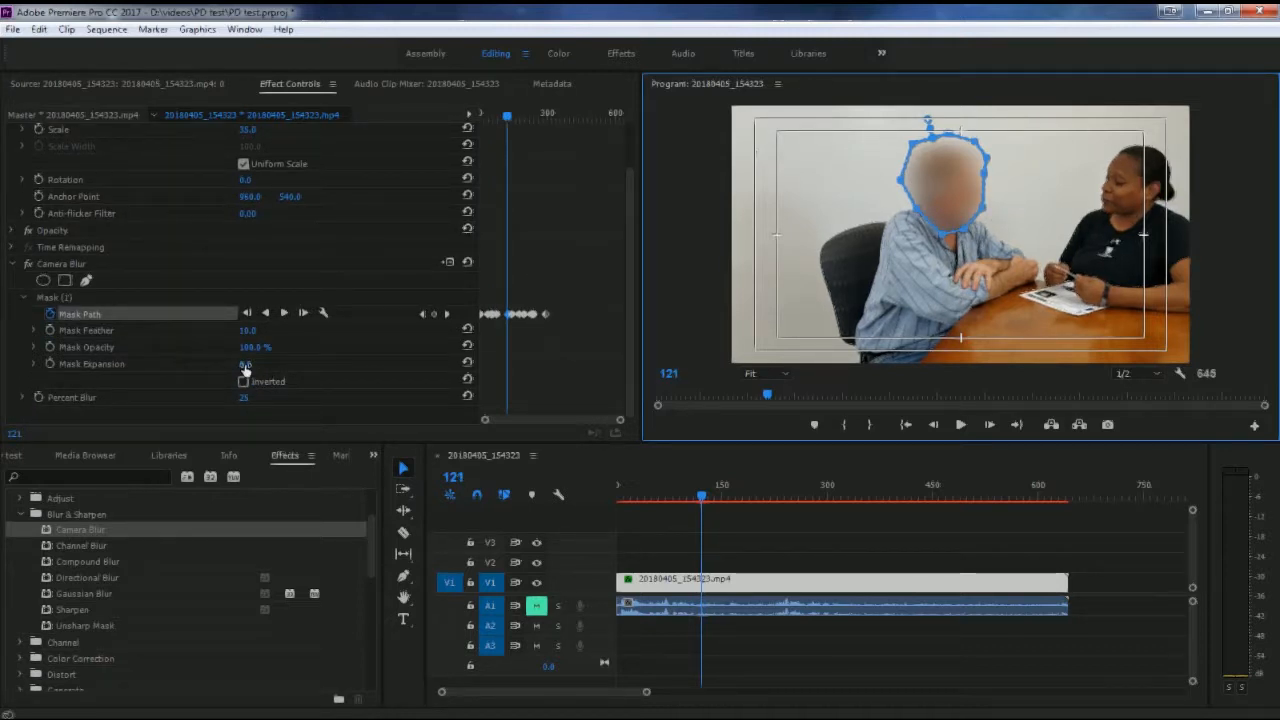
left_click(245, 366)
left_click_drag(245, 366, 253, 366)
left_click(257, 364)
type("15")
key("Return")
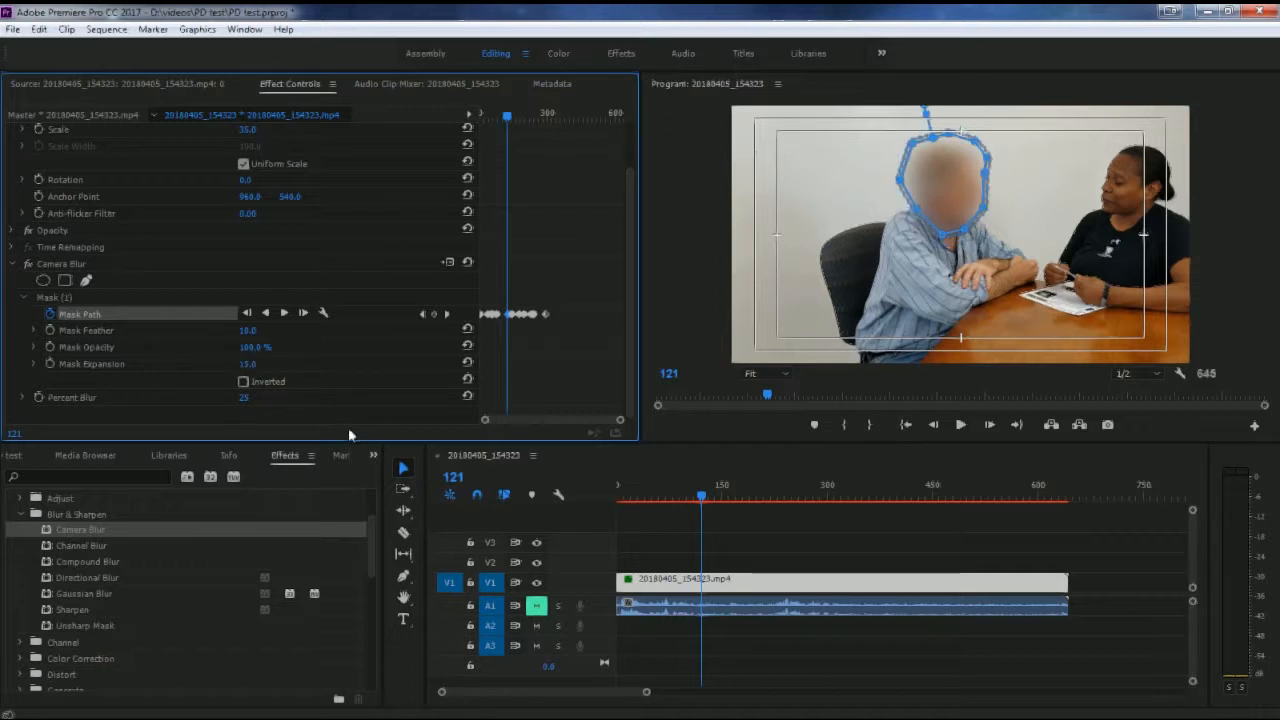
Replay the clip from the start to about frame 79 to check the expanded mask's coverage.
left_click_drag(700, 500, 600, 502)
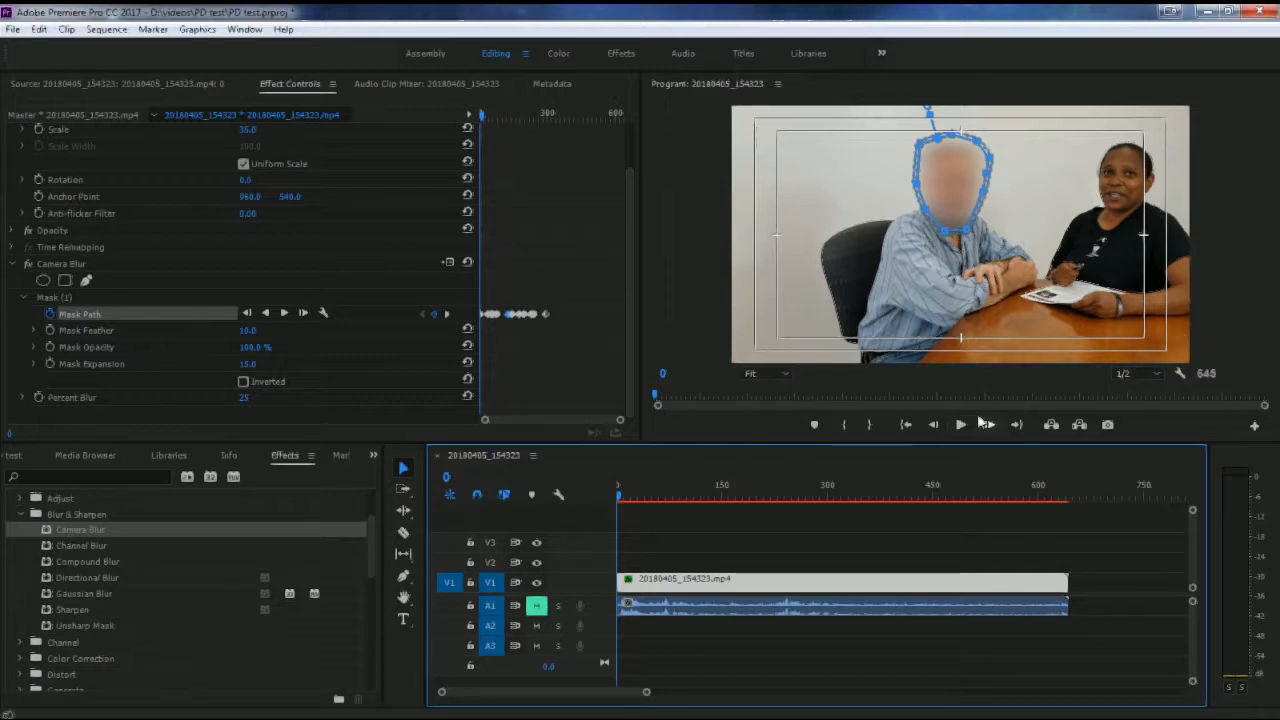
left_click(965, 426)
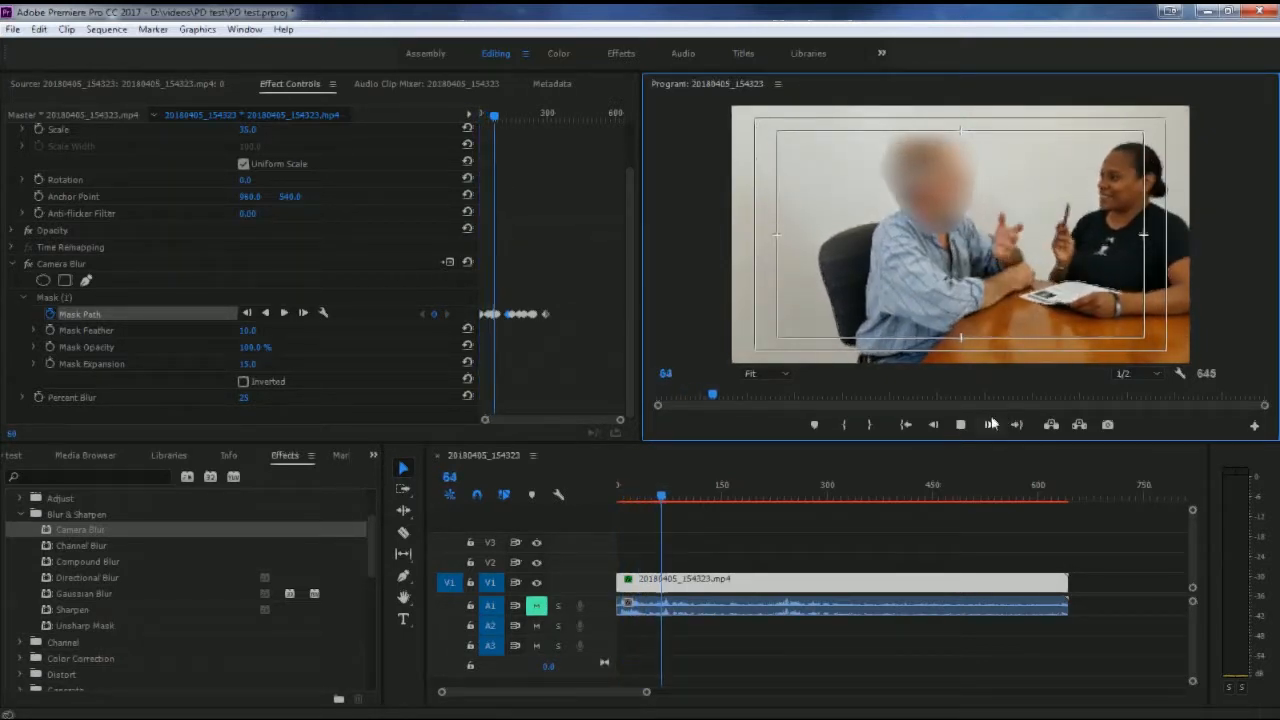
left_click(960, 426)
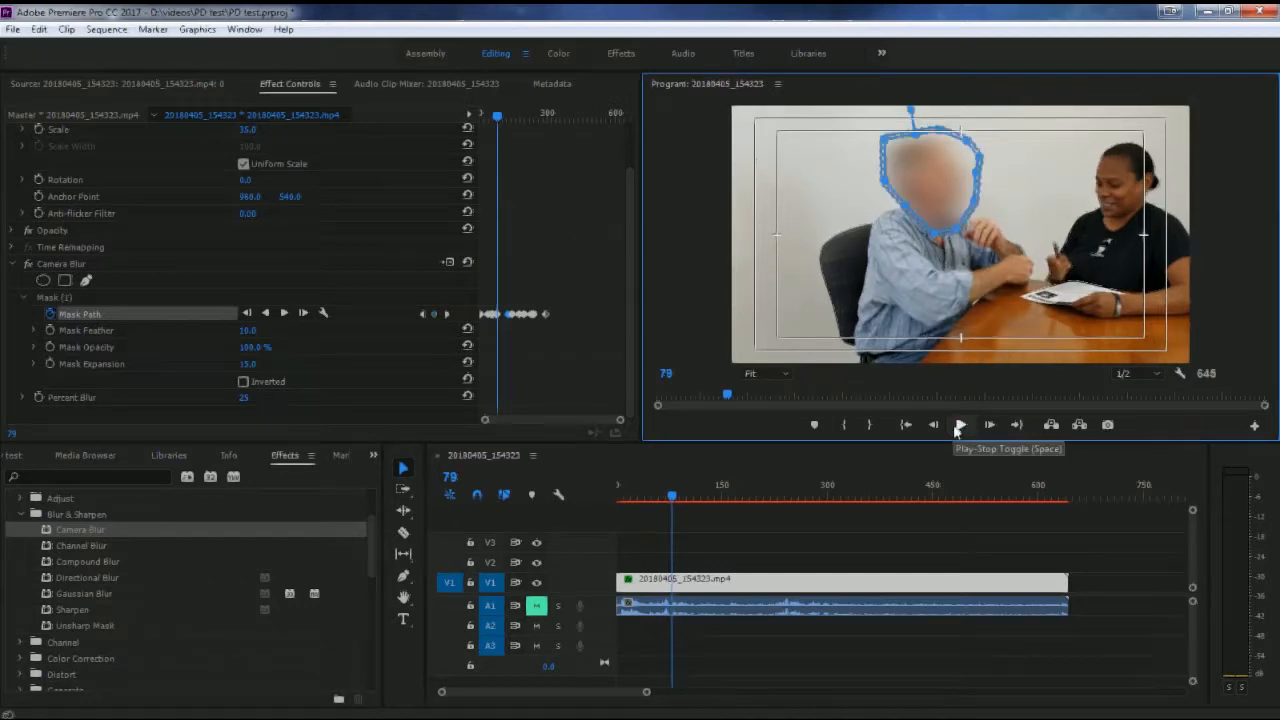